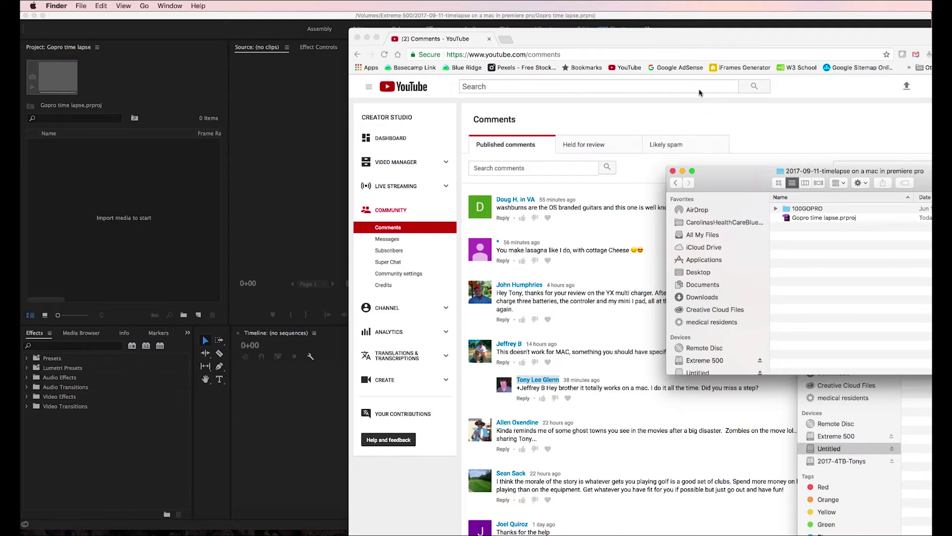
# Move the YouTube comments window aside and bring the empty Gopro time lapse project forward.
pyautogui.moveTo(728, 34); pyautogui.dragTo(592, 47)
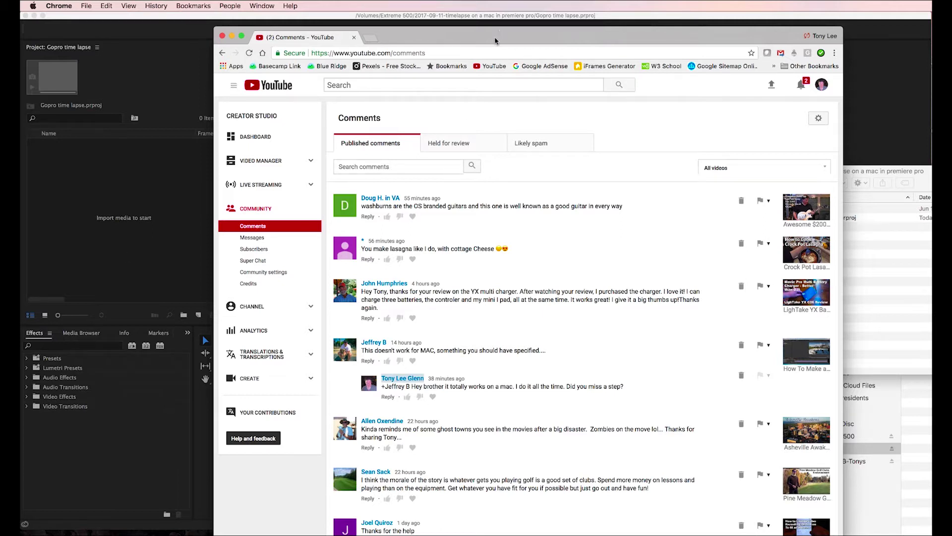
pyautogui.click(146, 248)
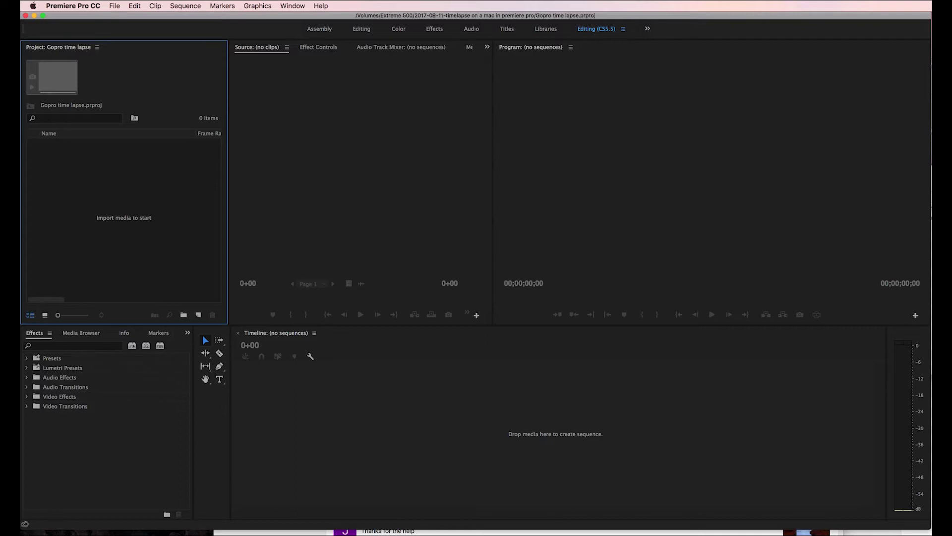
# Open the GoPro card drive and browse the 100GOPRO photos in Finder.
pyautogui.press('super+Tab')
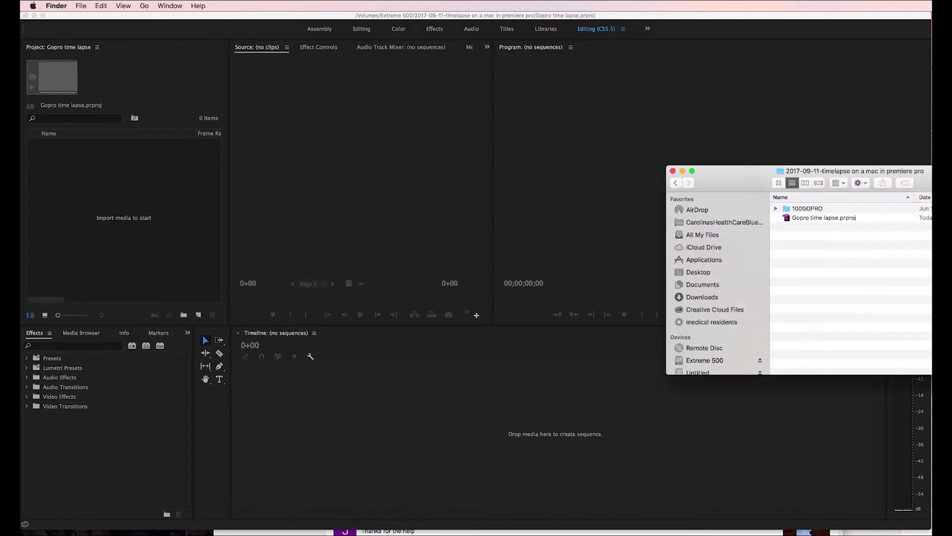
pyautogui.moveTo(724, 171); pyautogui.dragTo(652, 126)
pyautogui.keyDown('super'); pyautogui.click(625, 327); pyautogui.keyUp('super')
pyautogui.moveTo(861, 227); pyautogui.dragTo(704, 179)
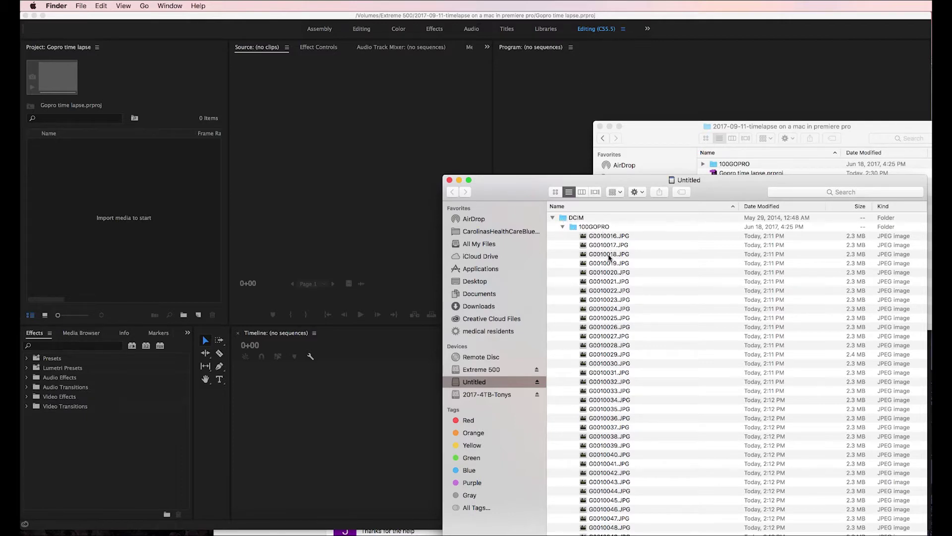
pyautogui.scroll(-15, 628, 402)
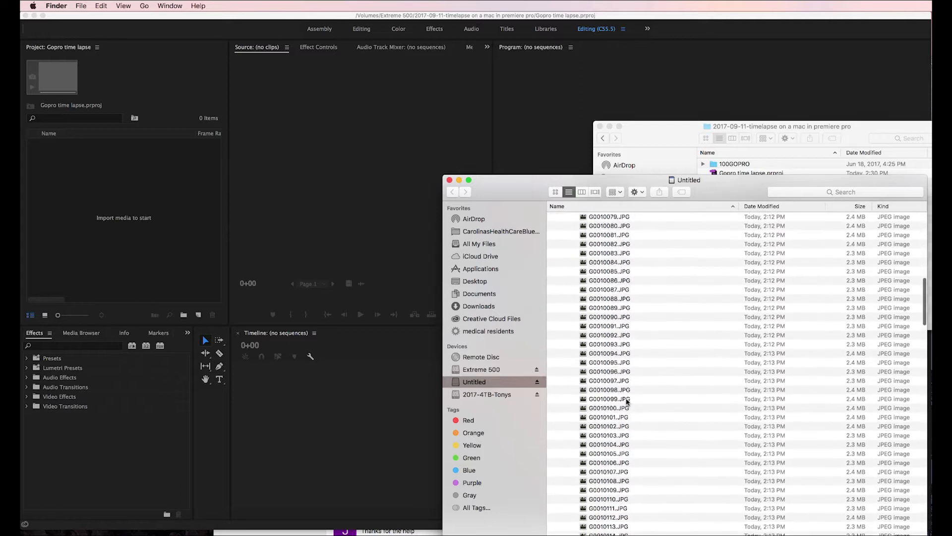
pyautogui.scroll(9, 628, 403)
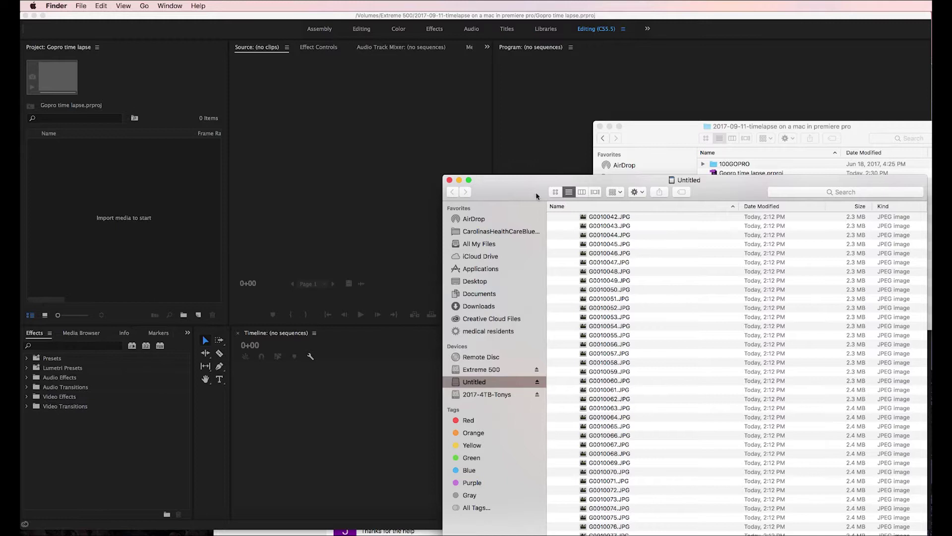
pyautogui.scroll(10, 646, 238)
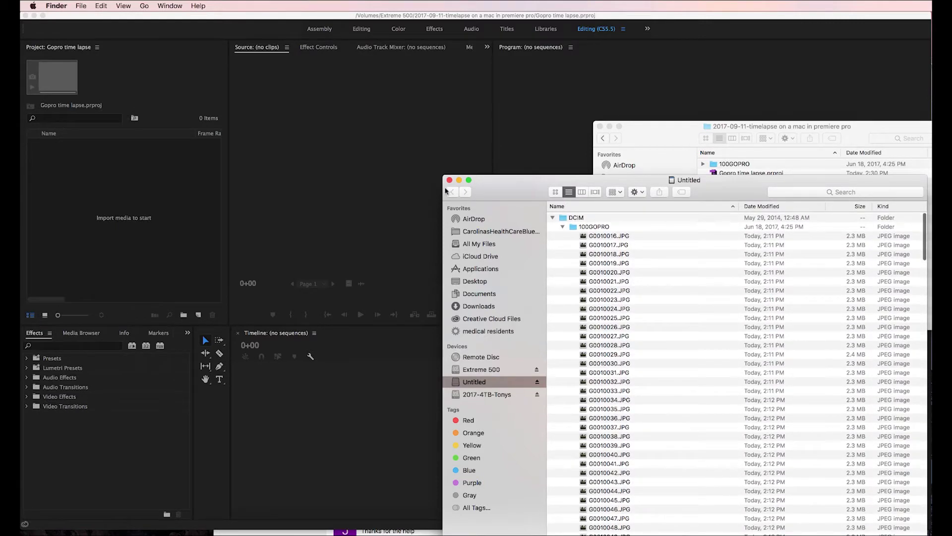
# Minimize the GoPro card and project folder windows so Premiere is in front.
pyautogui.click(459, 183)
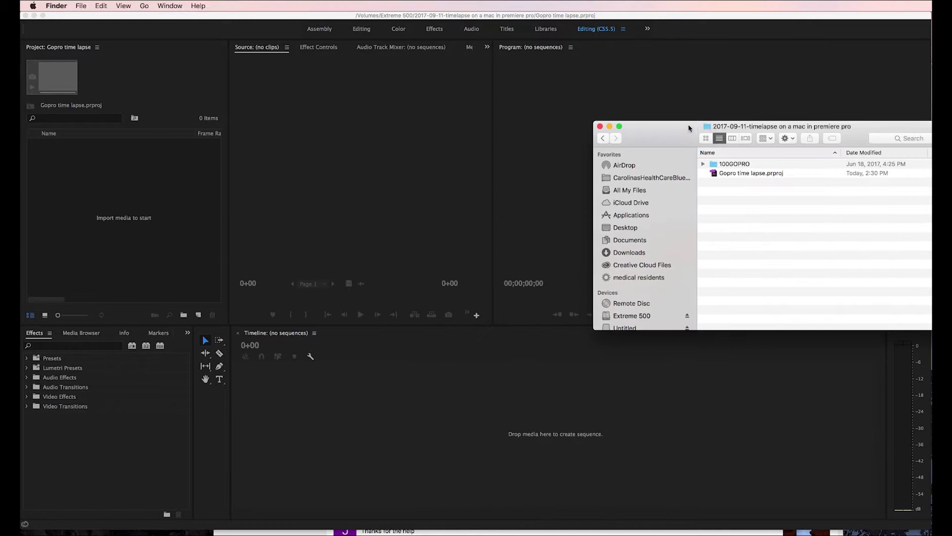
pyautogui.moveTo(687, 129); pyautogui.dragTo(499, 124)
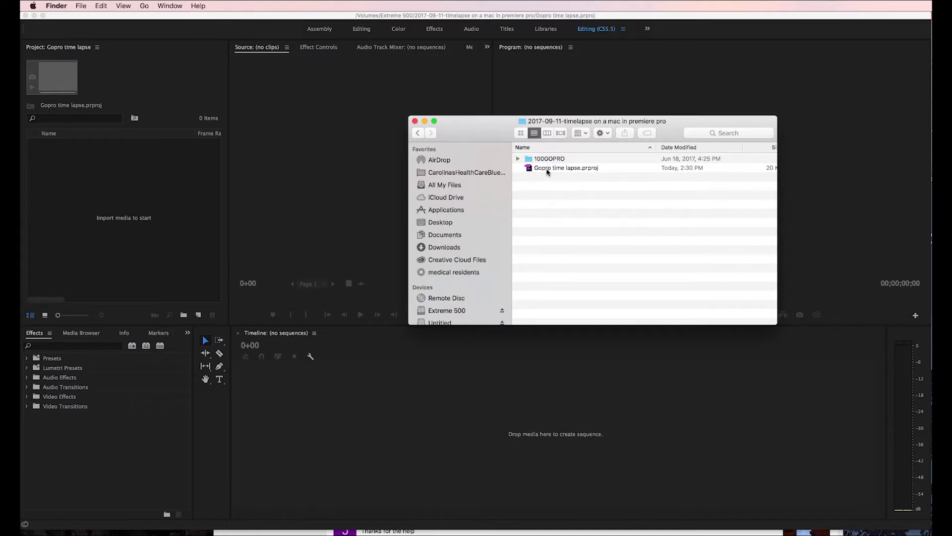
pyautogui.click(424, 121)
# Back in Premiere, widen the Source monitor and bring up the File menu.
pyautogui.click(112, 173)
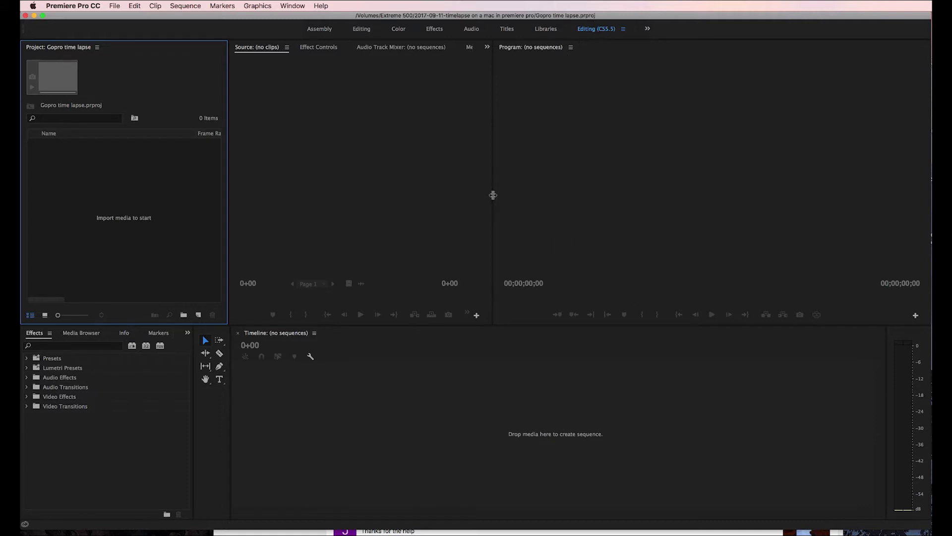
pyautogui.moveTo(493, 195); pyautogui.dragTo(539, 195)
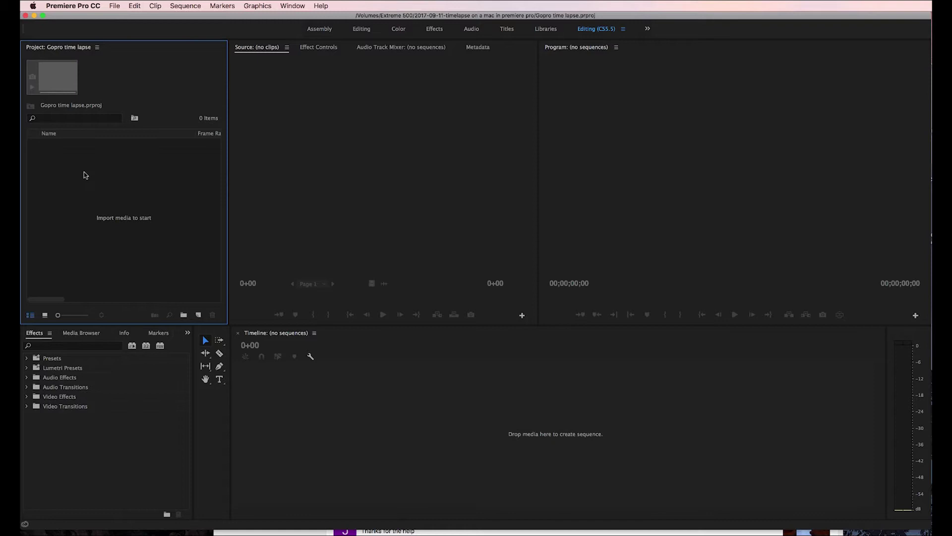
pyautogui.click(114, 5)
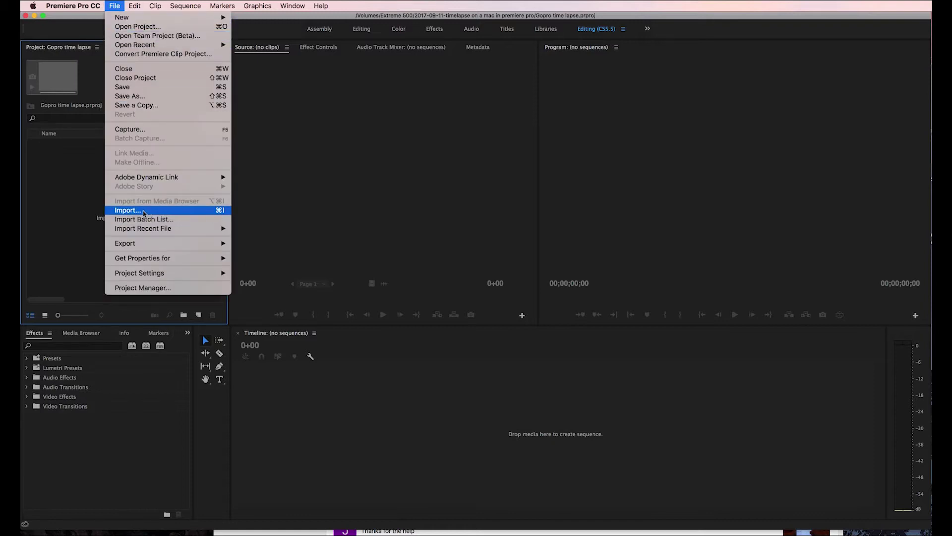
# Start an import and navigate from the timelapse folder into 100GOPRO.
pyautogui.click(143, 213)
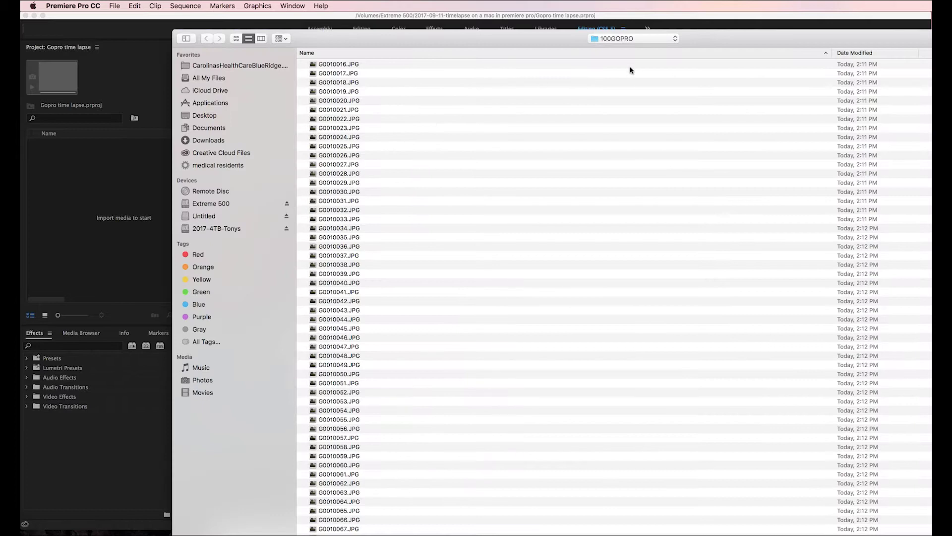
pyautogui.click(675, 41)
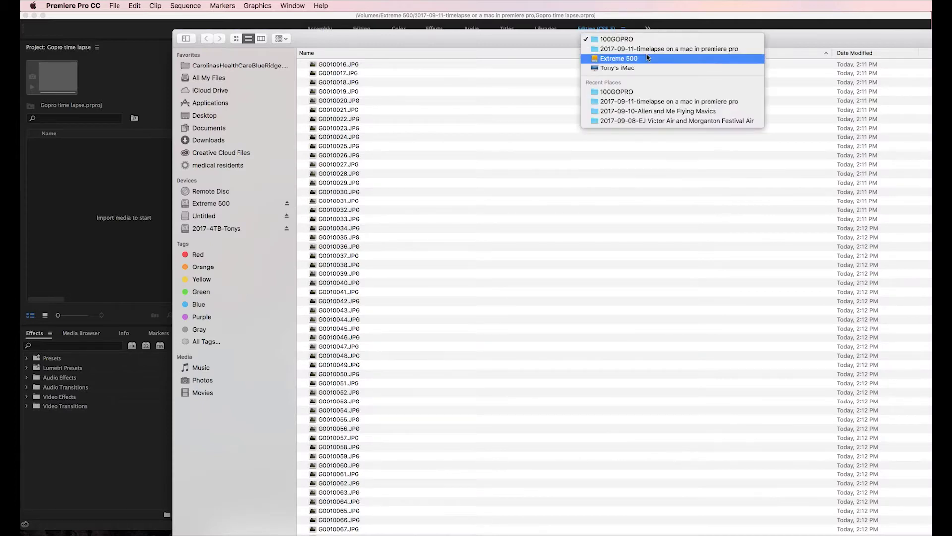
pyautogui.click(640, 47)
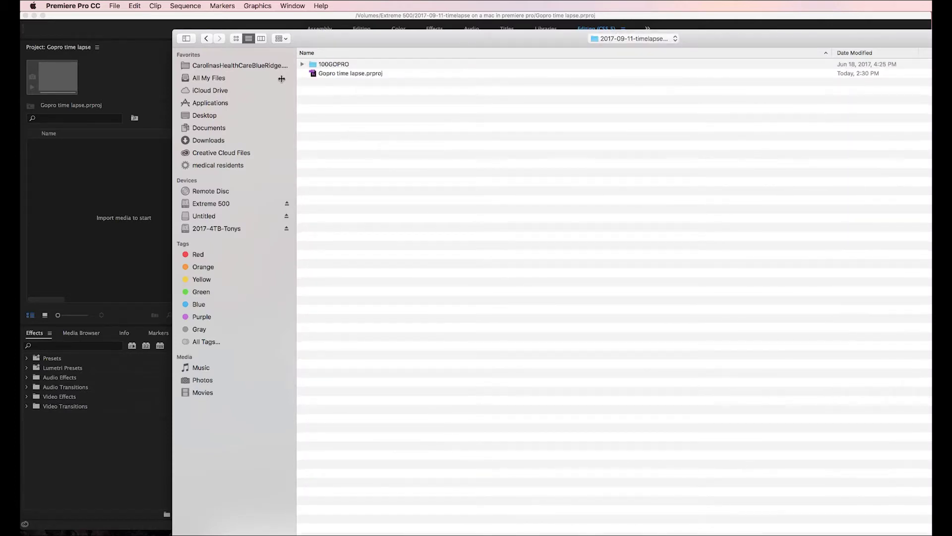
pyautogui.doubleClick(313, 66)
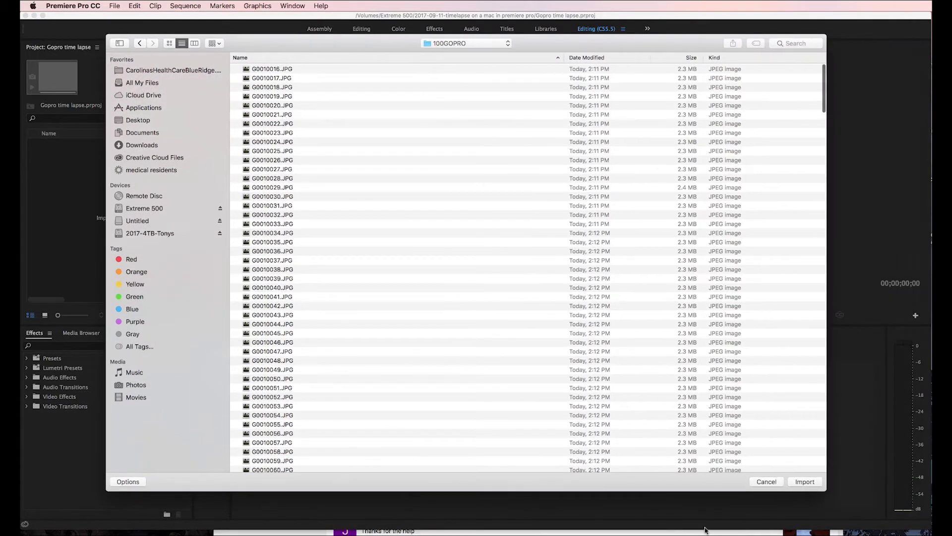
# Reveal the import options and try sorting the photos by date, size, kind and name.
pyautogui.click(139, 483)
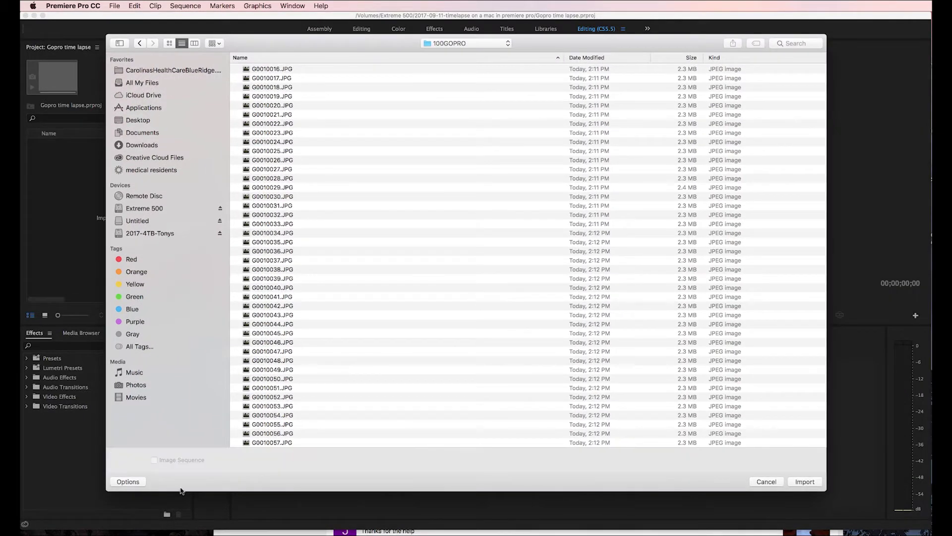
pyautogui.scroll(3, 336, 166)
pyautogui.click(587, 58)
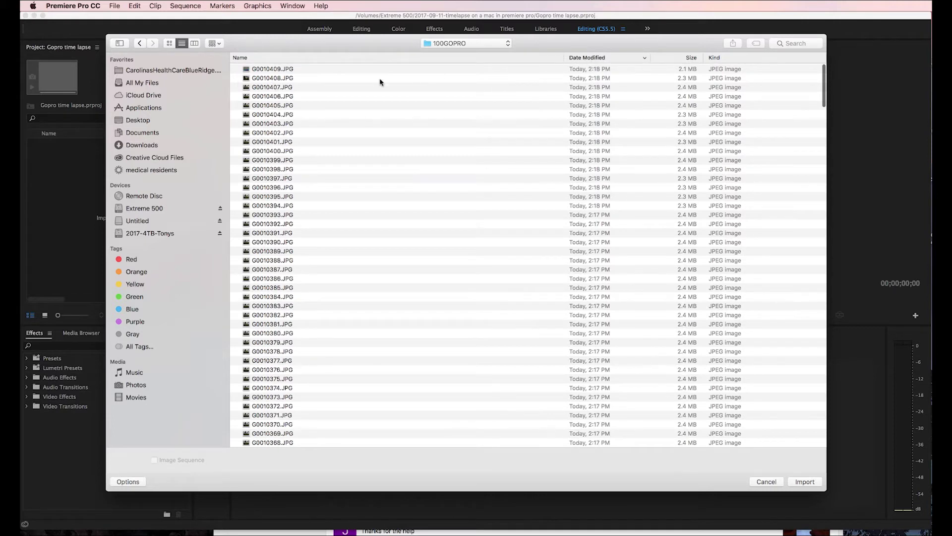
pyautogui.click(690, 60)
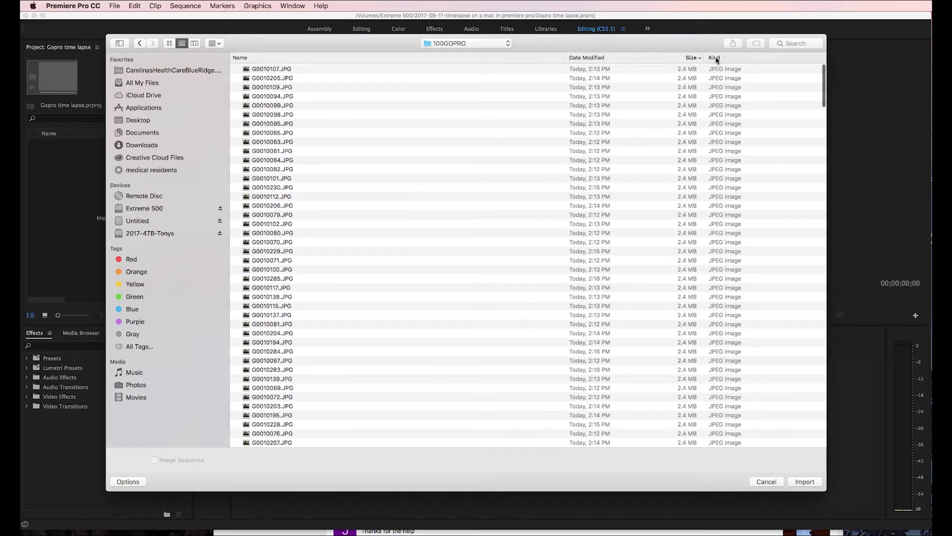
pyautogui.click(714, 58)
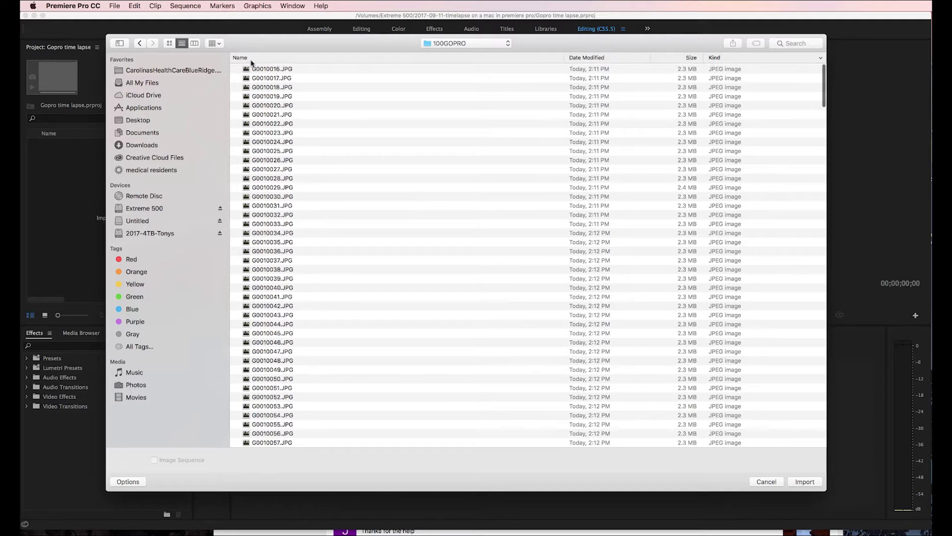
pyautogui.click(284, 60)
pyautogui.click(284, 59)
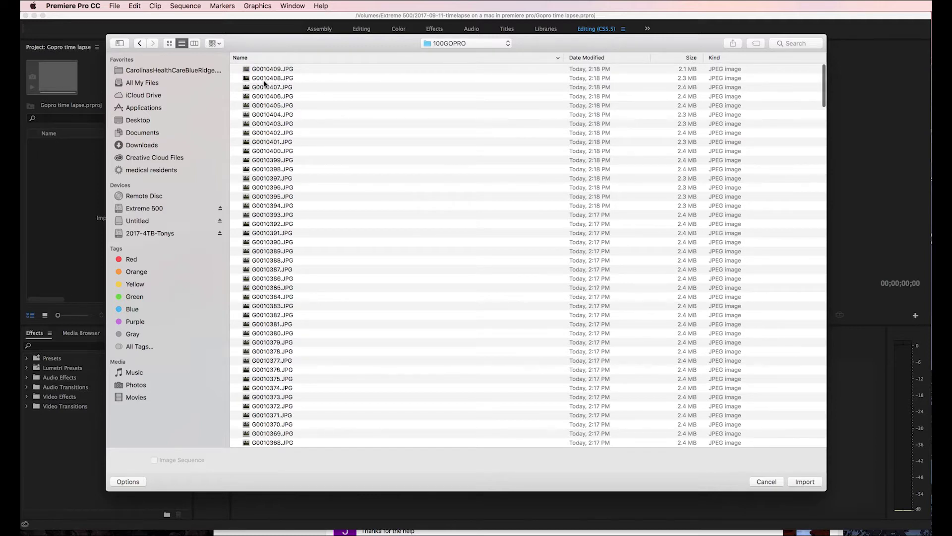
# Select the first photo G0010016.JPG in ascending order and import it as an image sequence.
pyautogui.click(265, 79)
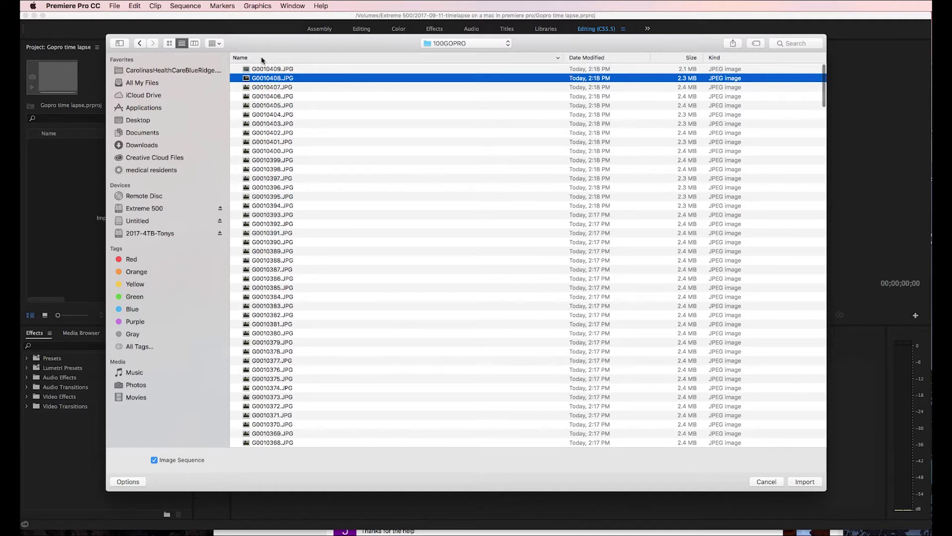
pyautogui.click(263, 59)
pyautogui.scroll(20, 295, 157)
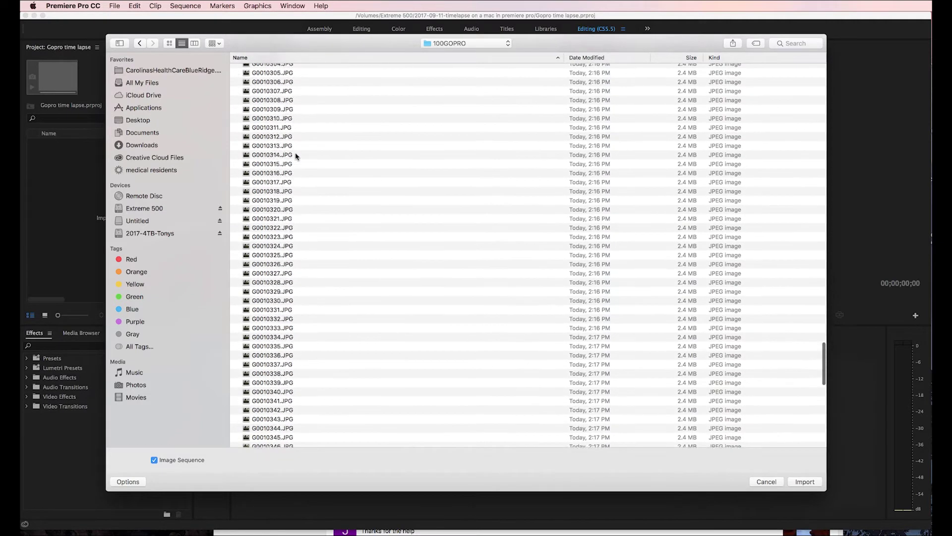
pyautogui.scroll(10, 295, 158)
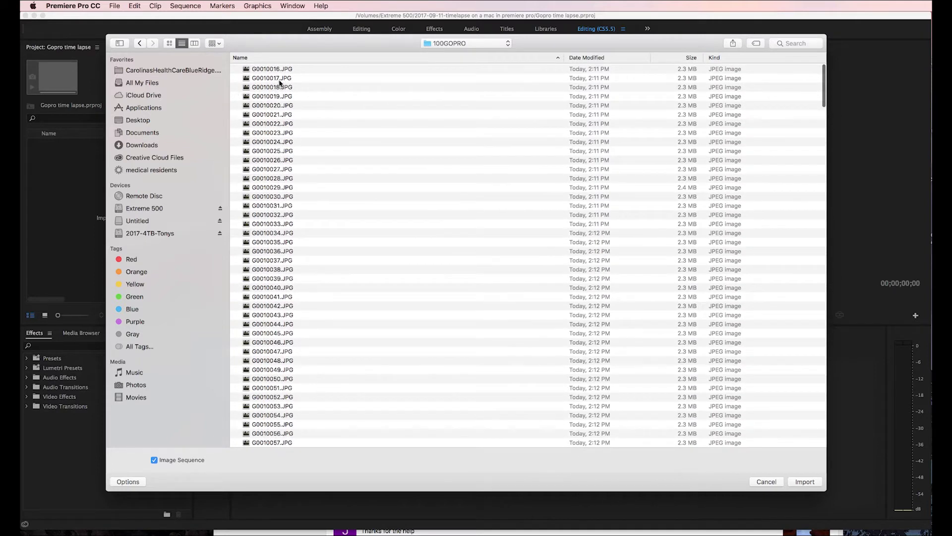
pyautogui.click(267, 71)
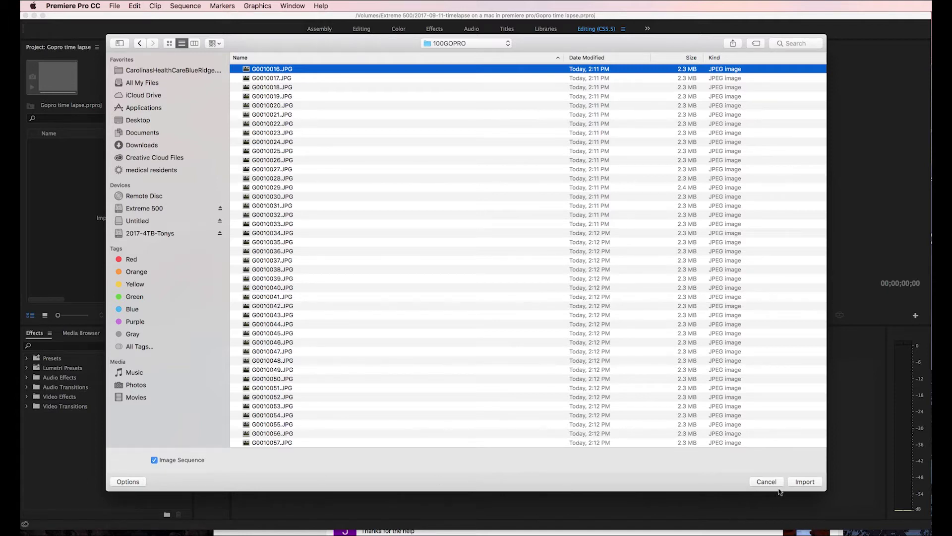
pyautogui.click(804, 482)
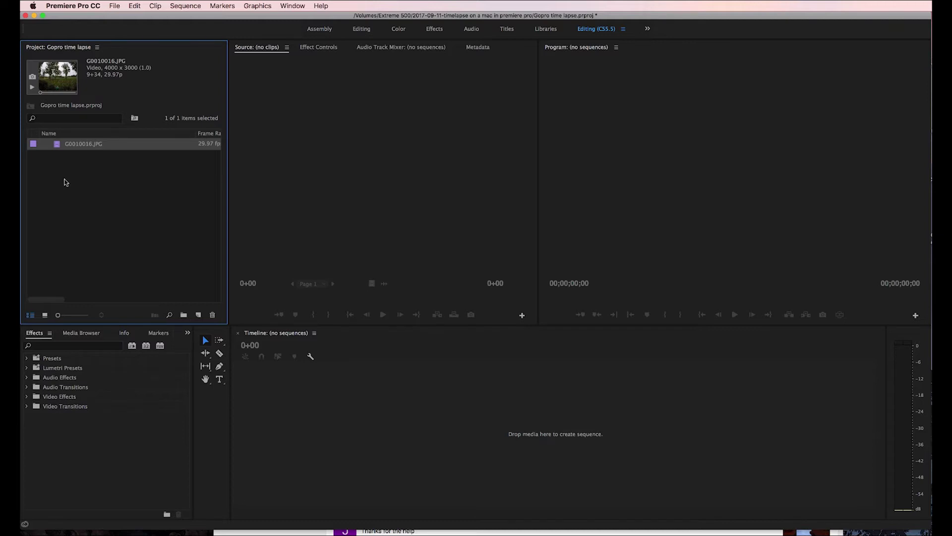
# Create Sequence 02 with the default AVCHD 1080p24 preset (1920x1080, 23.976 fps).
pyautogui.rightClick(65, 181)
pyautogui.moveTo(99, 221)
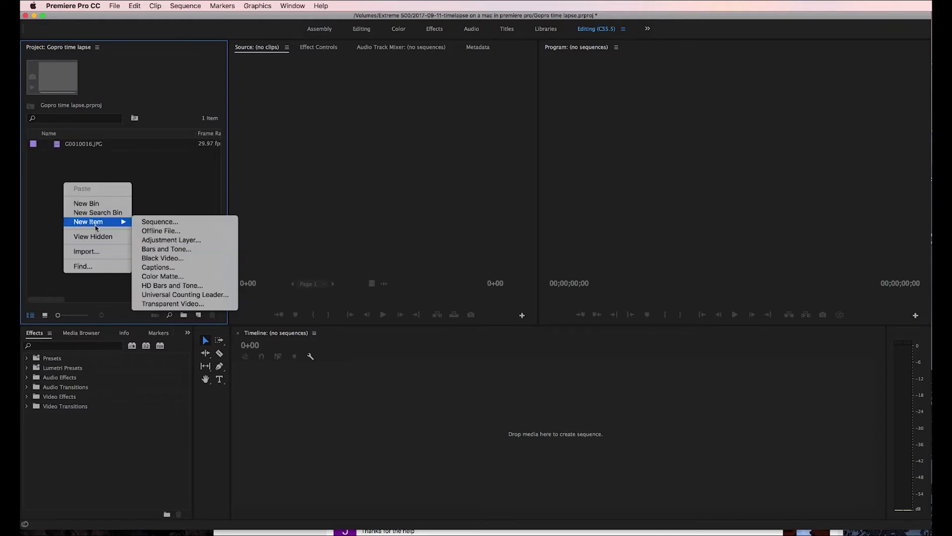
pyautogui.click(152, 223)
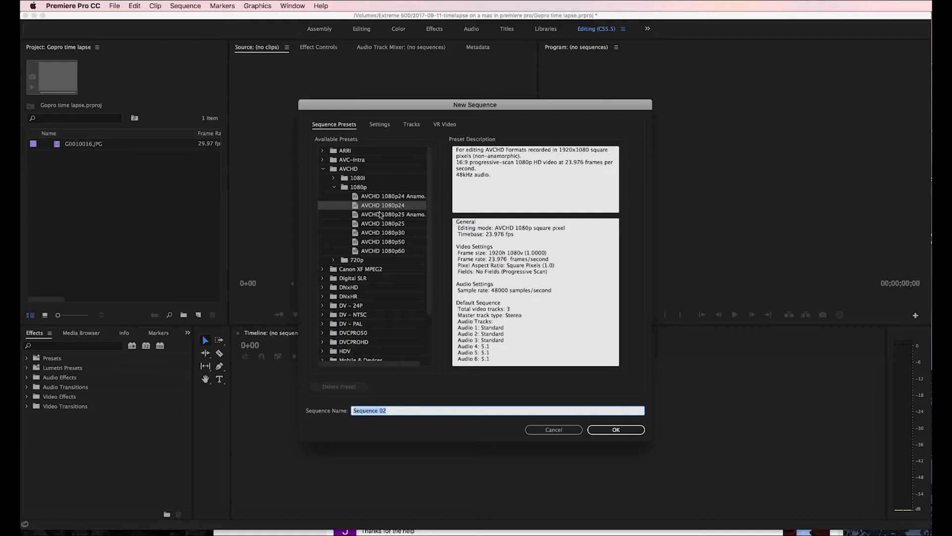
pyautogui.scroll(-3, 373, 329)
pyautogui.scroll(3, 373, 329)
pyautogui.click(614, 431)
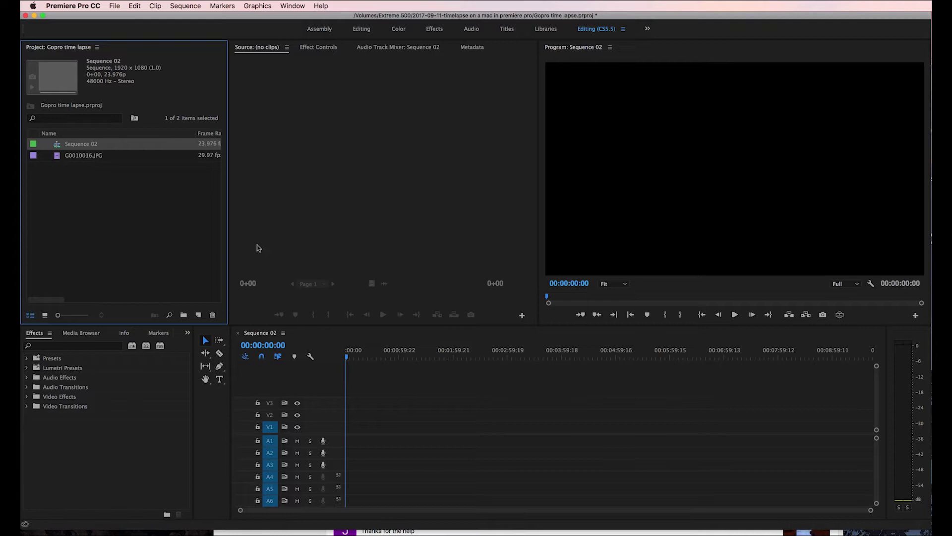
# Drop G0010016.JPG onto V1 of Sequence 02 and match the sequence to its 29.97 fps.
pyautogui.moveTo(58, 157); pyautogui.dragTo(351, 428)
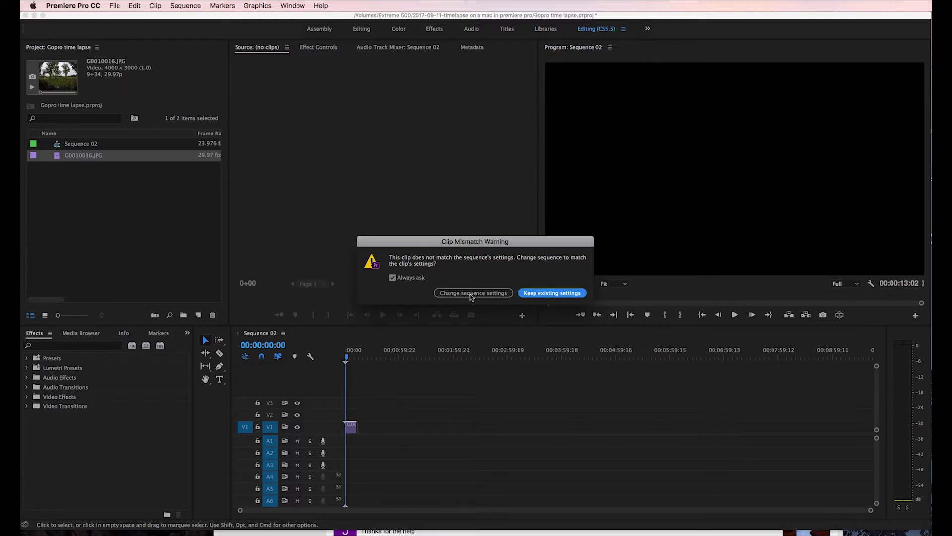
pyautogui.click(471, 293)
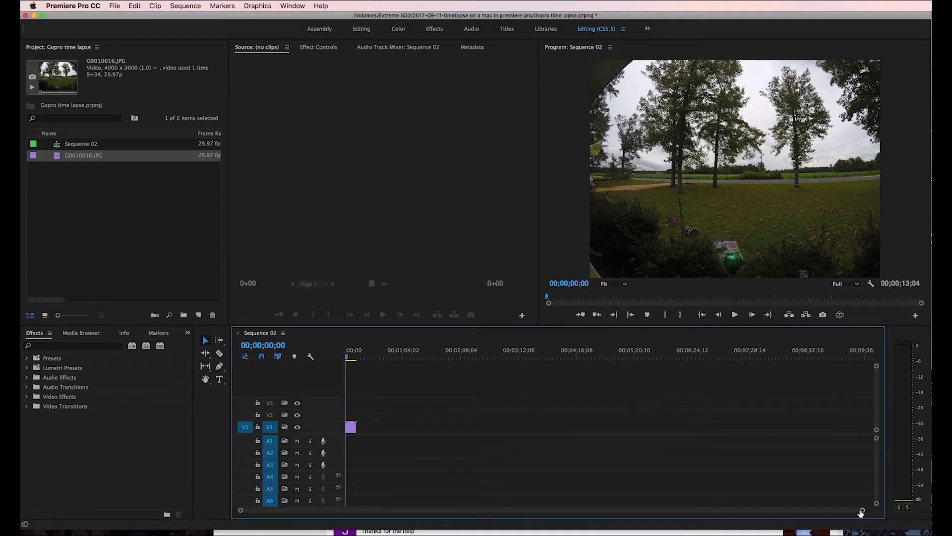
# Zoom the timeline in, then play the time-lapse and stop at 00;00;12;19.
pyautogui.moveTo(863, 511); pyautogui.dragTo(498, 510)
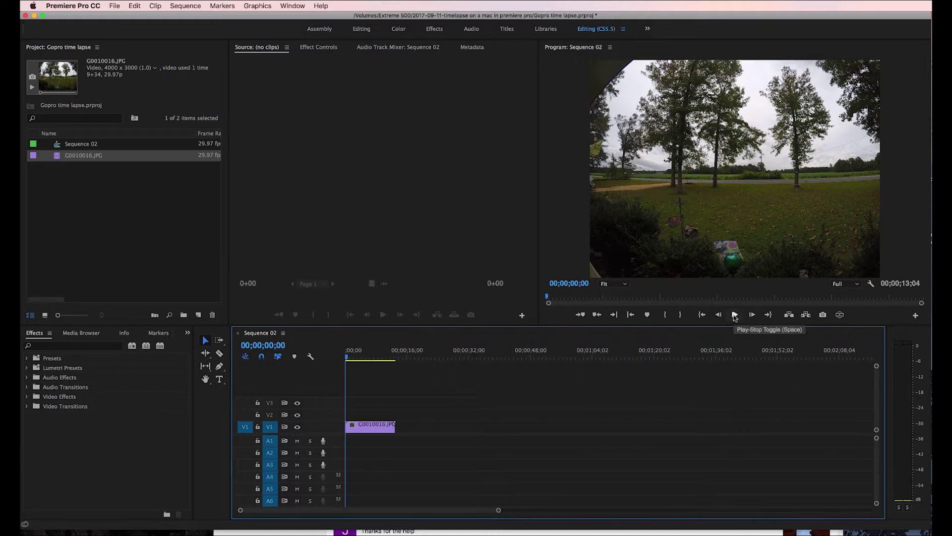
pyautogui.click(734, 315)
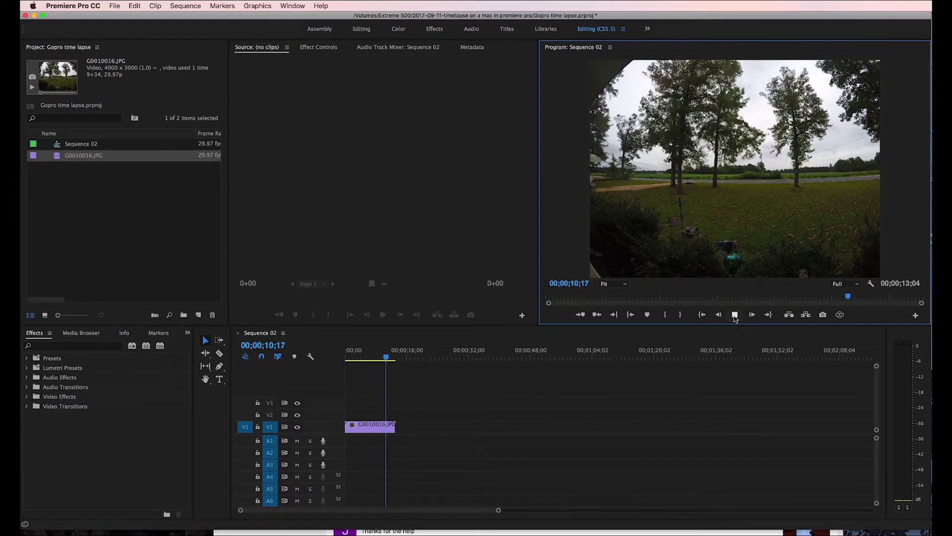
pyautogui.click(735, 314)
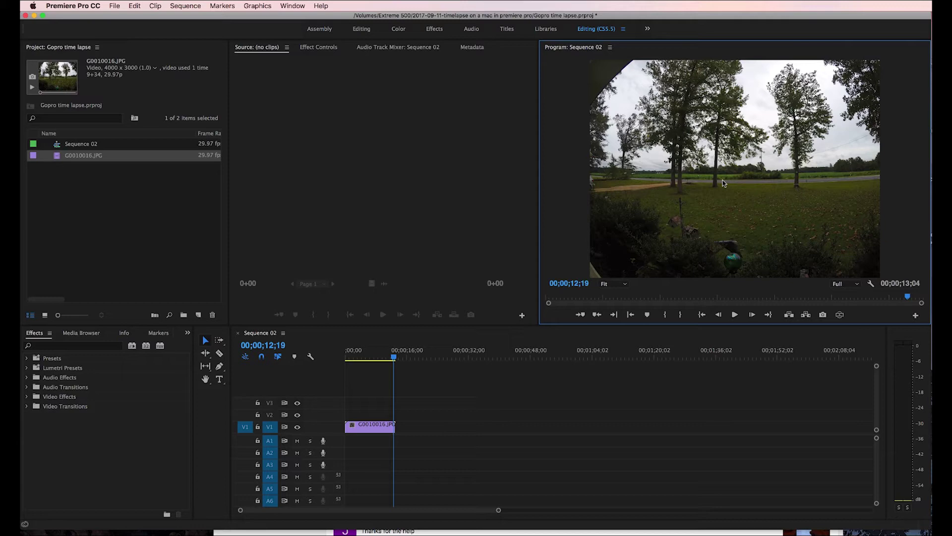
pyautogui.press('`')
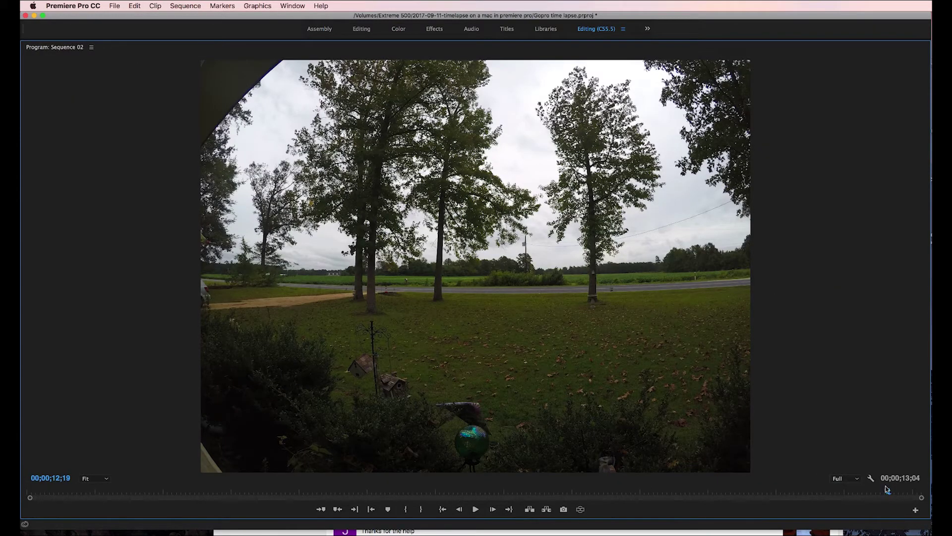
pyautogui.moveTo(878, 491); pyautogui.dragTo(261, 491)
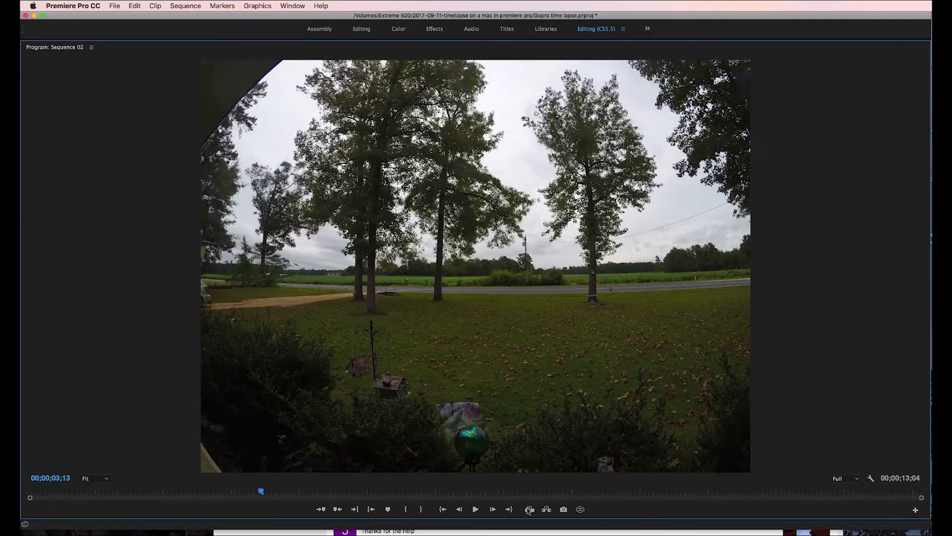
pyautogui.click(476, 510)
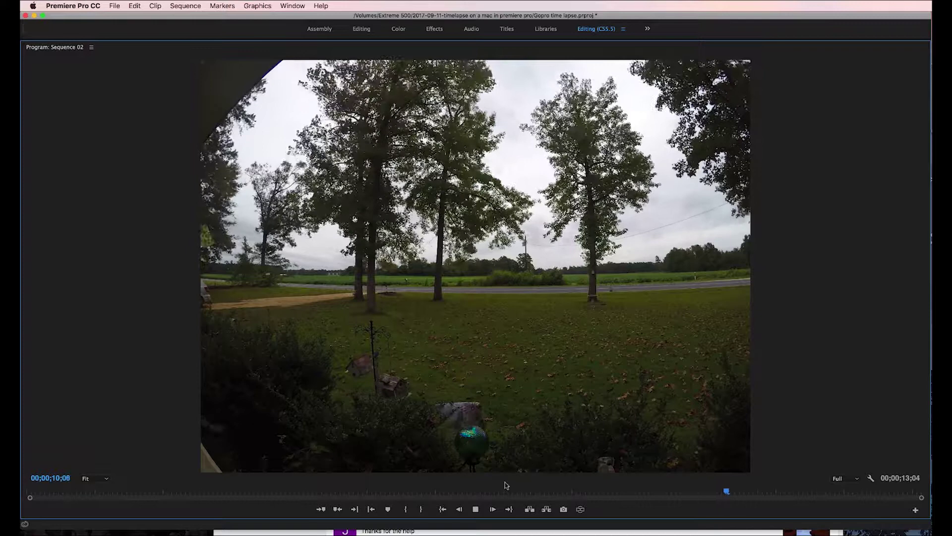
pyautogui.click(475, 510)
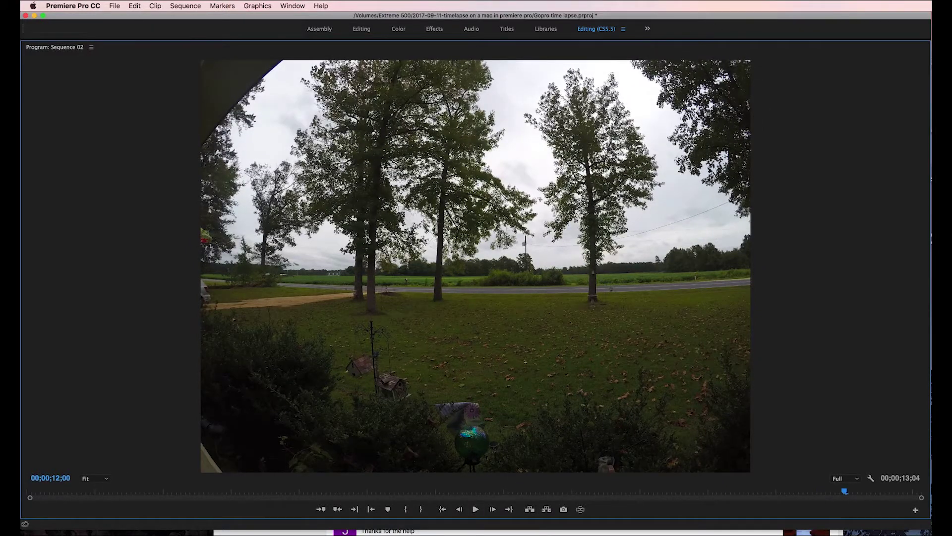
pyautogui.press('`')
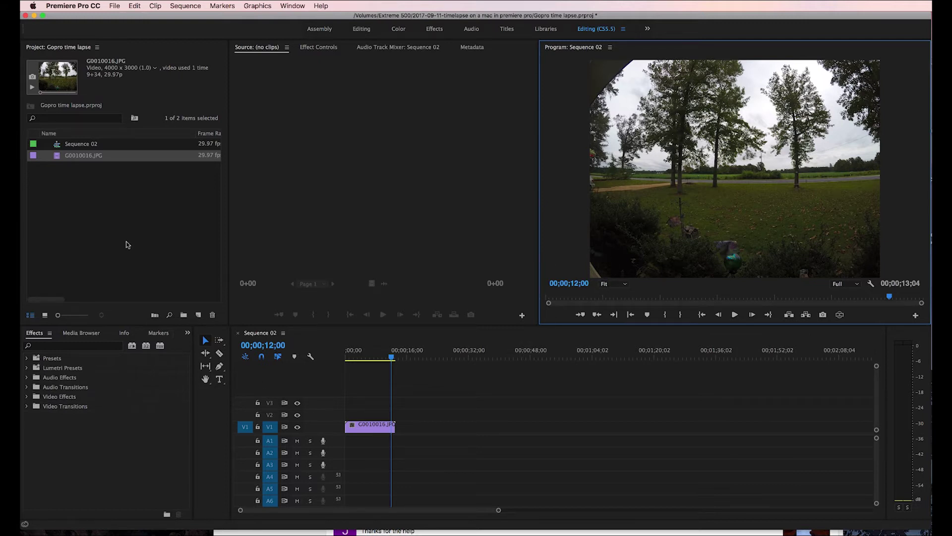
# Create Sequence 03 from the RED R3D 4K 16x9 24 preset (4096x2304, 24 fps).
pyautogui.rightClick(70, 197)
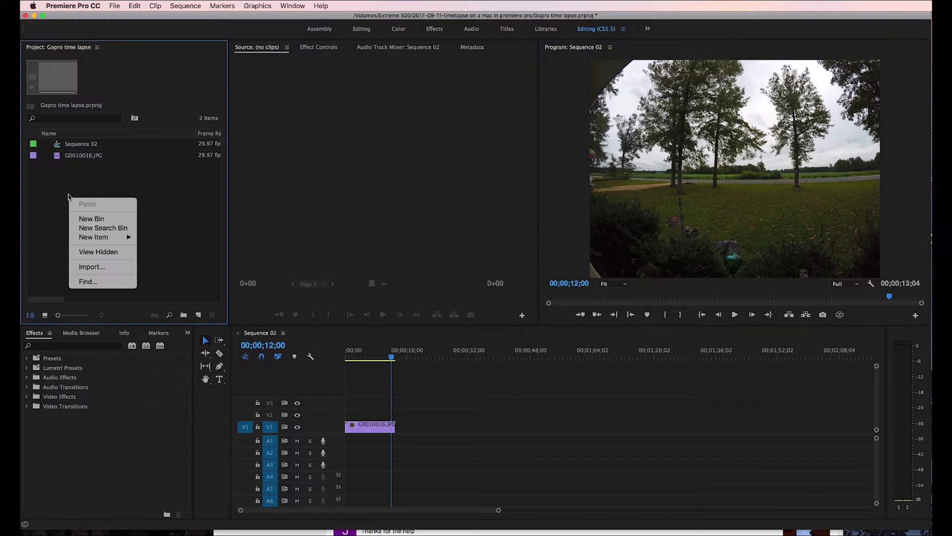
pyautogui.moveTo(89, 238)
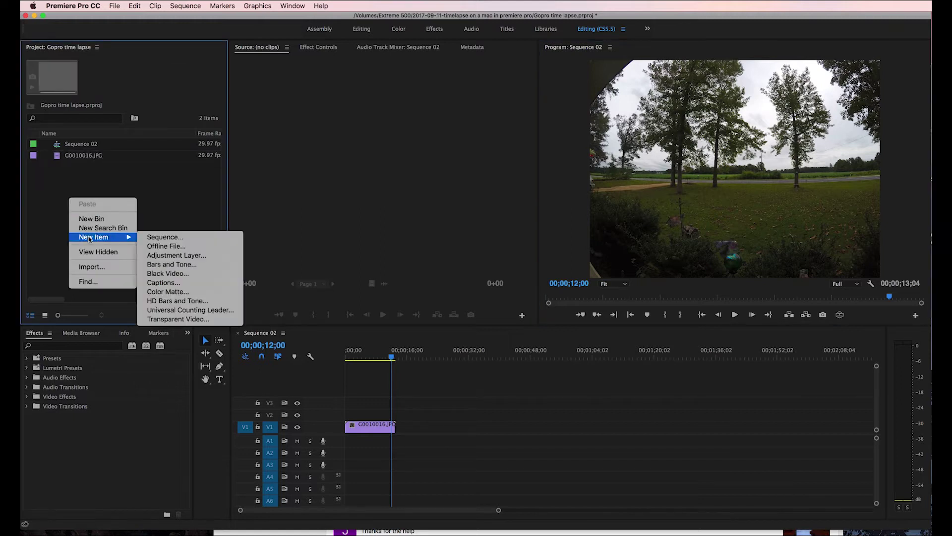
pyautogui.click(171, 237)
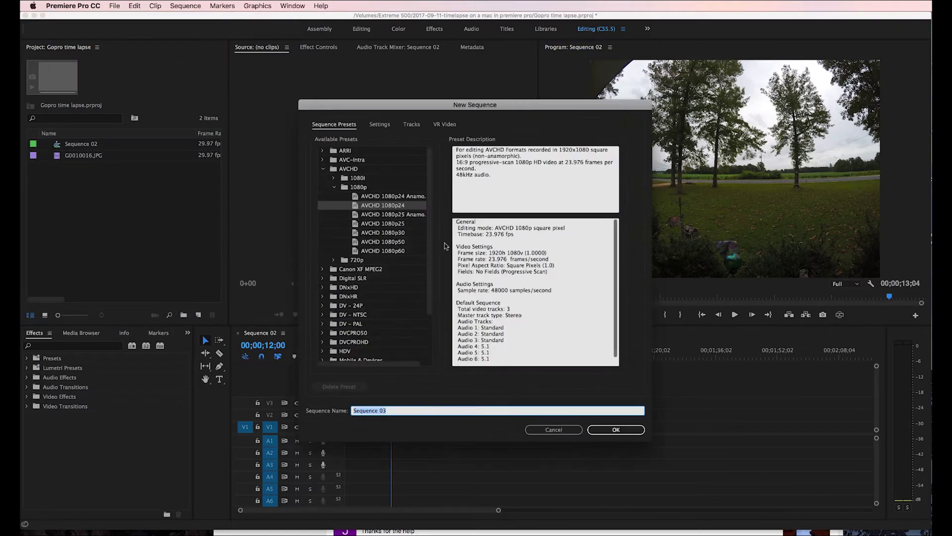
pyautogui.scroll(-3, 429, 299)
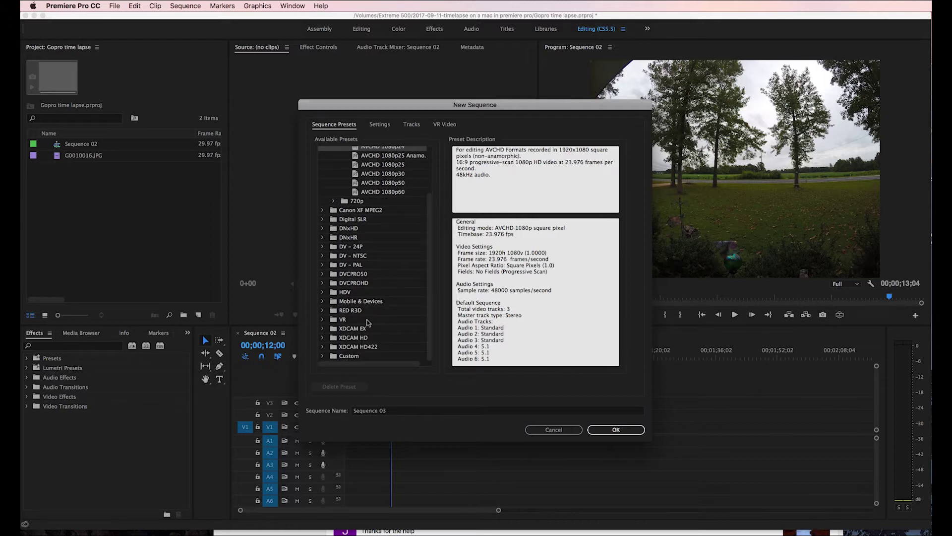
pyautogui.click(322, 310)
pyautogui.scroll(-5, 425, 284)
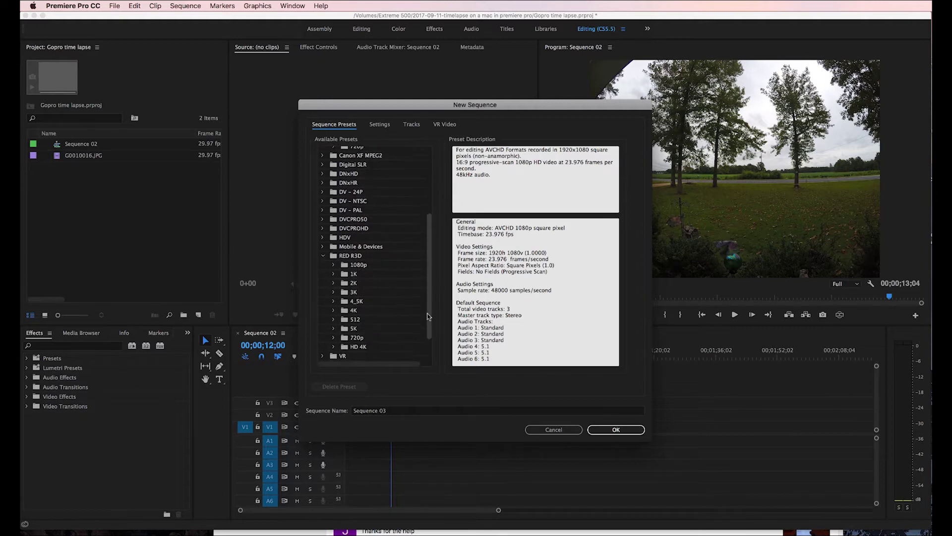
pyautogui.click(333, 291)
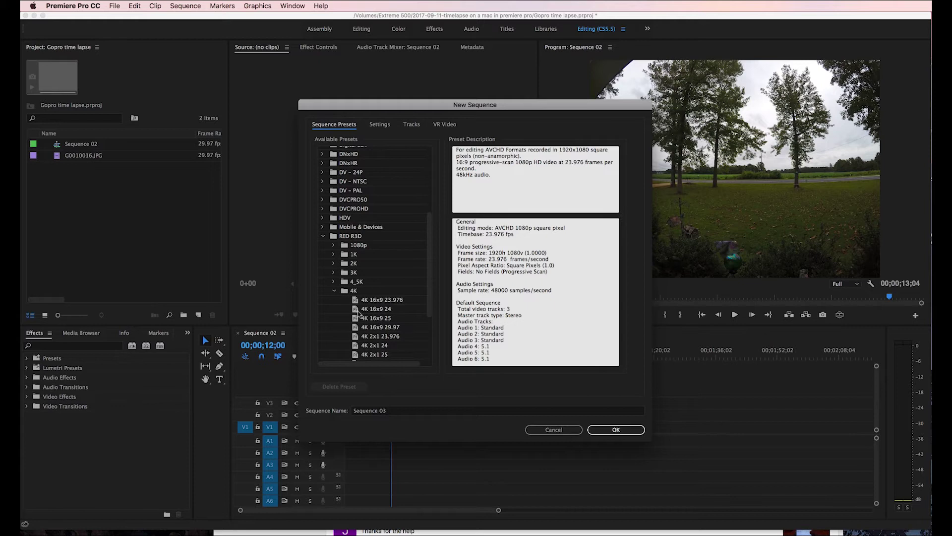
pyautogui.click(361, 311)
pyautogui.click(615, 431)
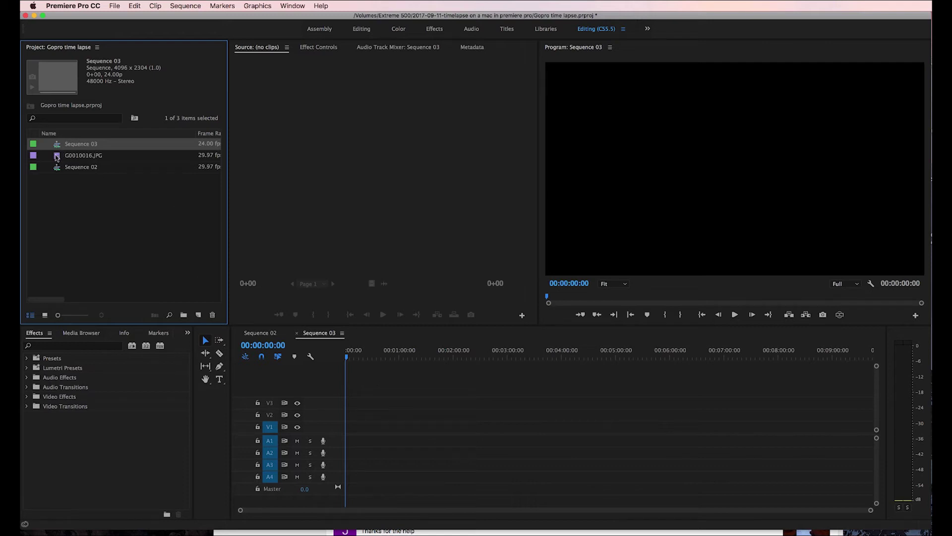
# Drop G0010016.JPG onto Sequence 03's V1, keep its 4K 24 fps settings, and select the clip.
pyautogui.moveTo(57, 158); pyautogui.dragTo(351, 430)
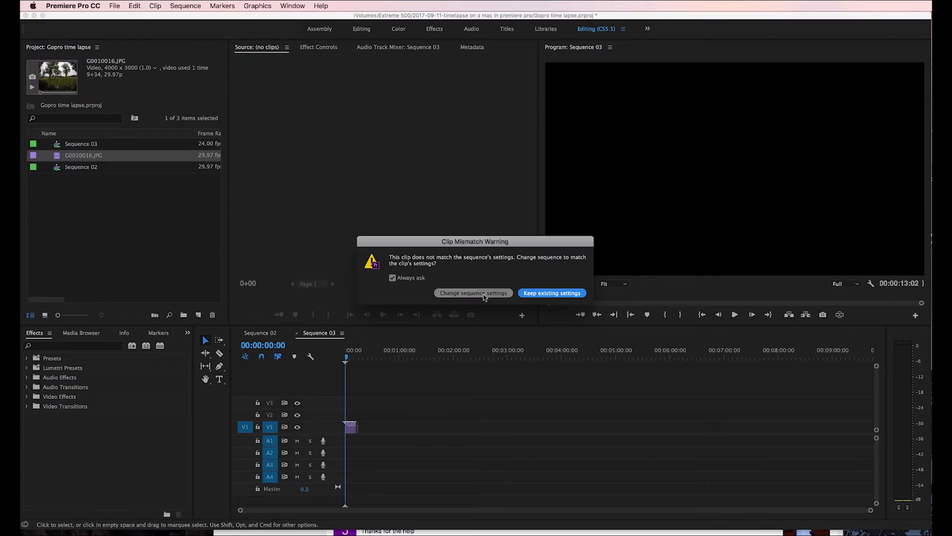
pyautogui.click(548, 293)
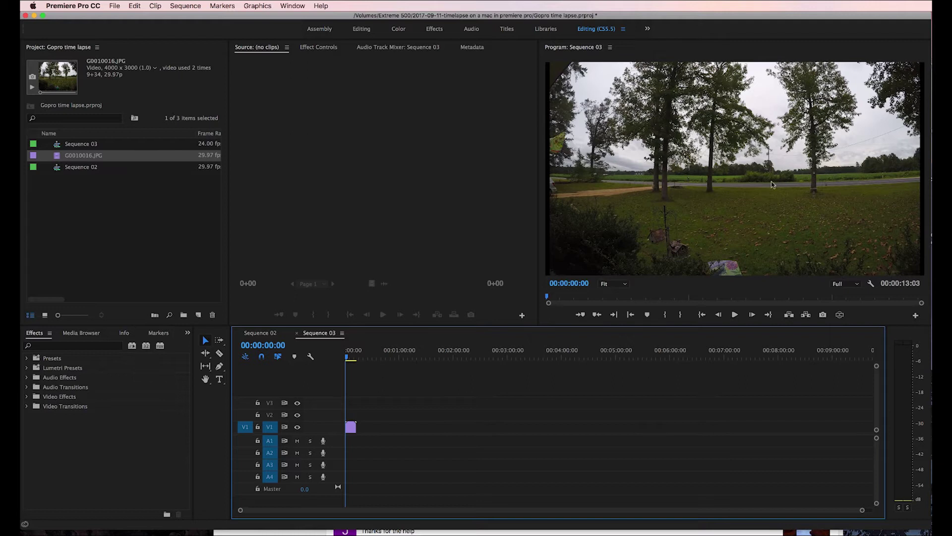
pyautogui.click(351, 429)
# Scale the Sequence 03 clip to 104%, set Position Y to 983, and maximize the Program monitor.
pyautogui.click(313, 47)
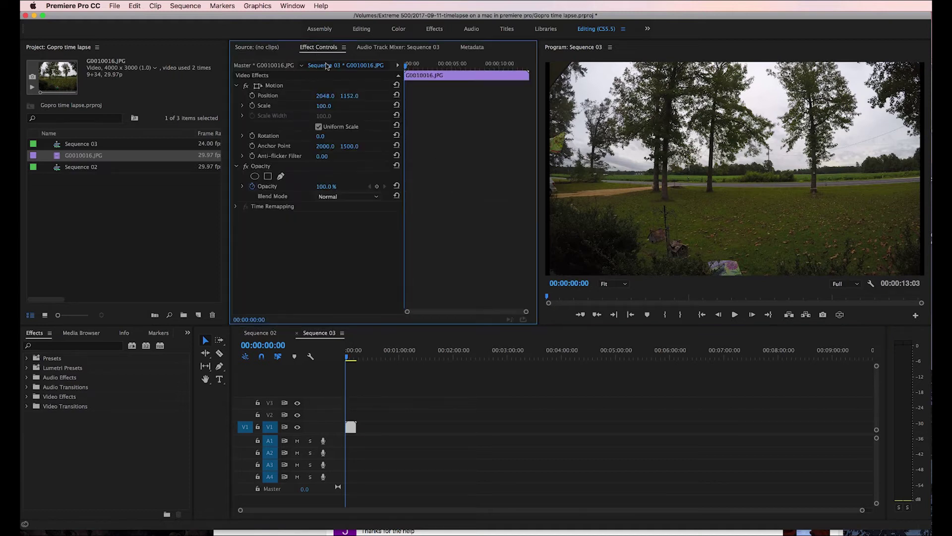
pyautogui.click(323, 106)
pyautogui.write('104')
pyautogui.press('Return')
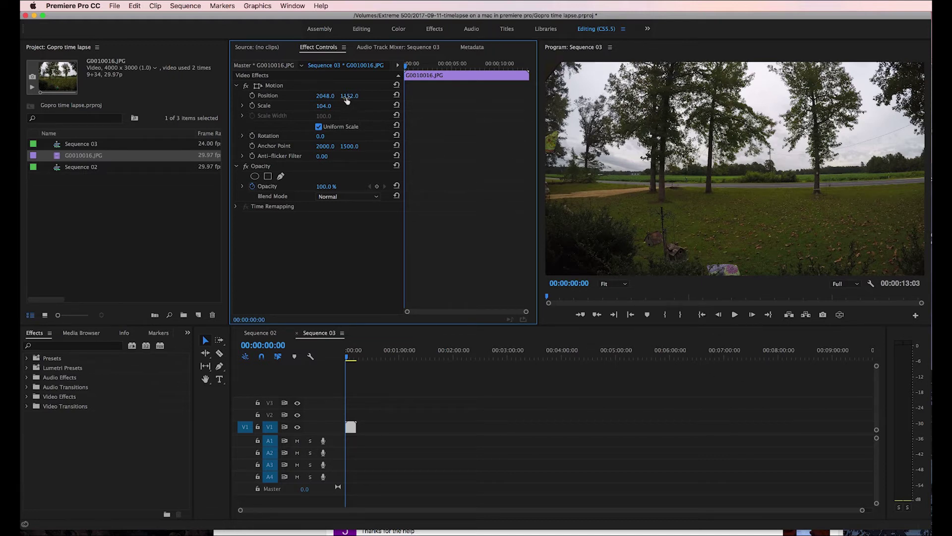
pyautogui.moveTo(349, 97); pyautogui.dragTo(424, 313)
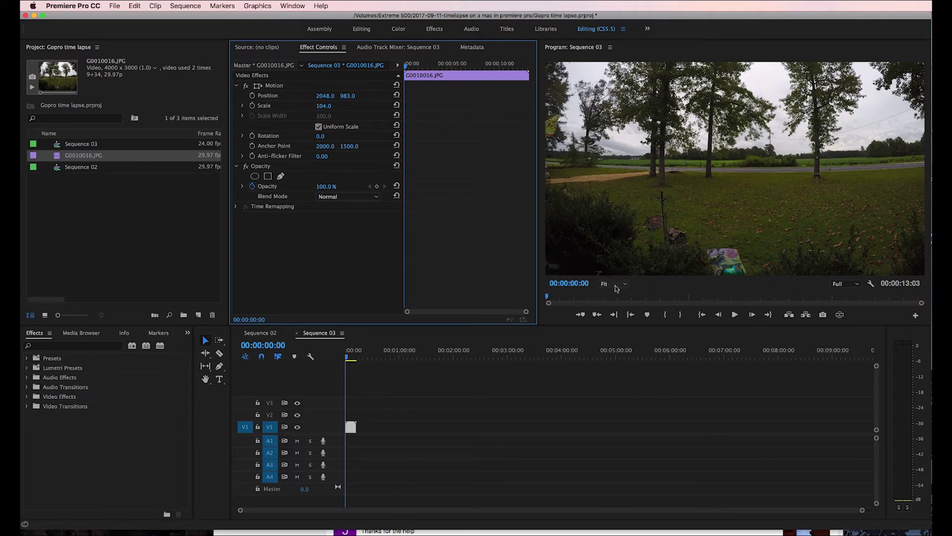
pyautogui.click(655, 284)
pyautogui.press('`')
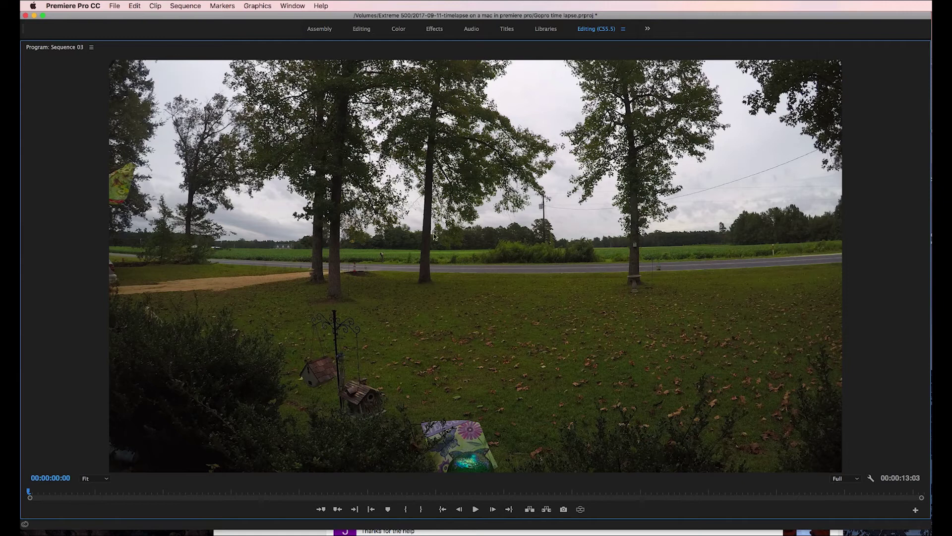
# Play the time-lapse, stop at 00:00:12:12, and restore the standard panel layout.
pyautogui.click(475, 509)
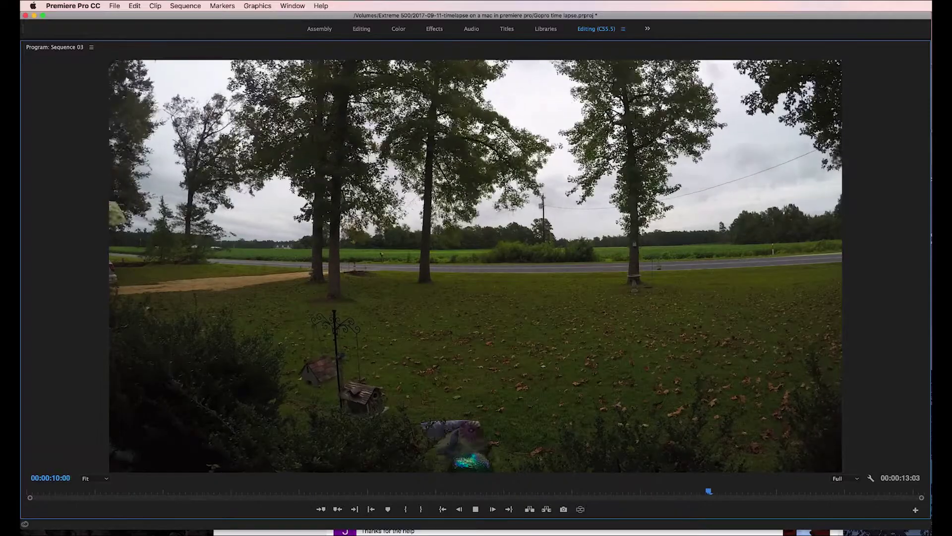
pyautogui.click(475, 508)
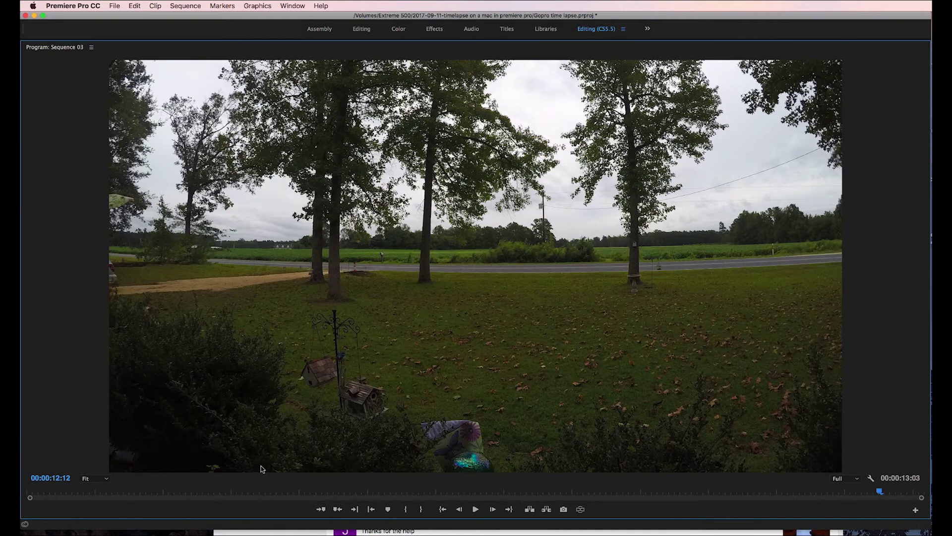
pyautogui.press('`')
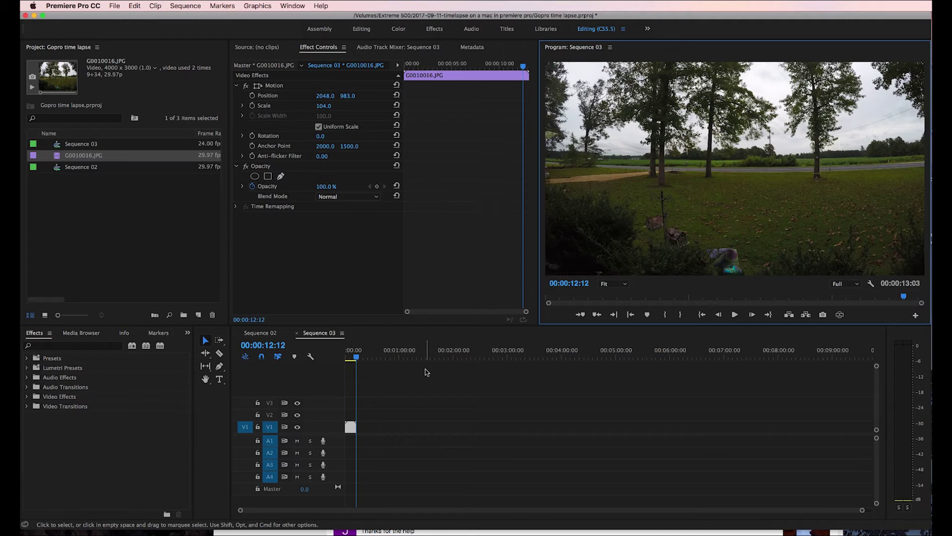
# Deselect the clip and open the Export Settings window via File > Export > Media, resized to fit.
pyautogui.click(427, 372)
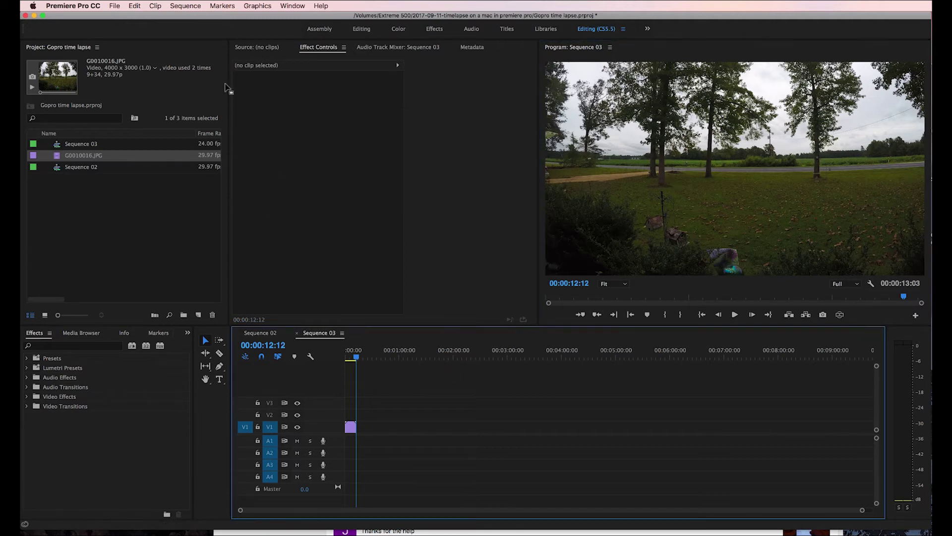
pyautogui.click(115, 7)
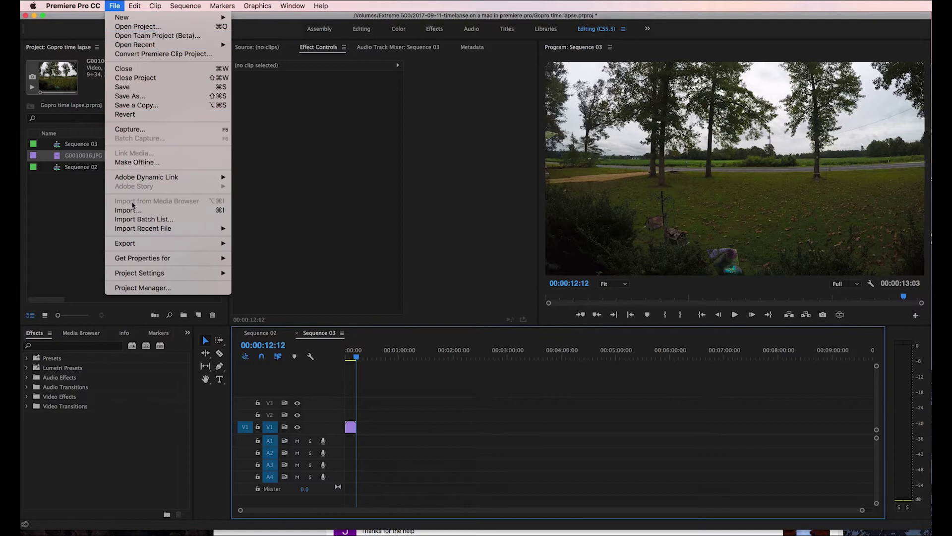
pyautogui.moveTo(138, 244)
pyautogui.click(248, 244)
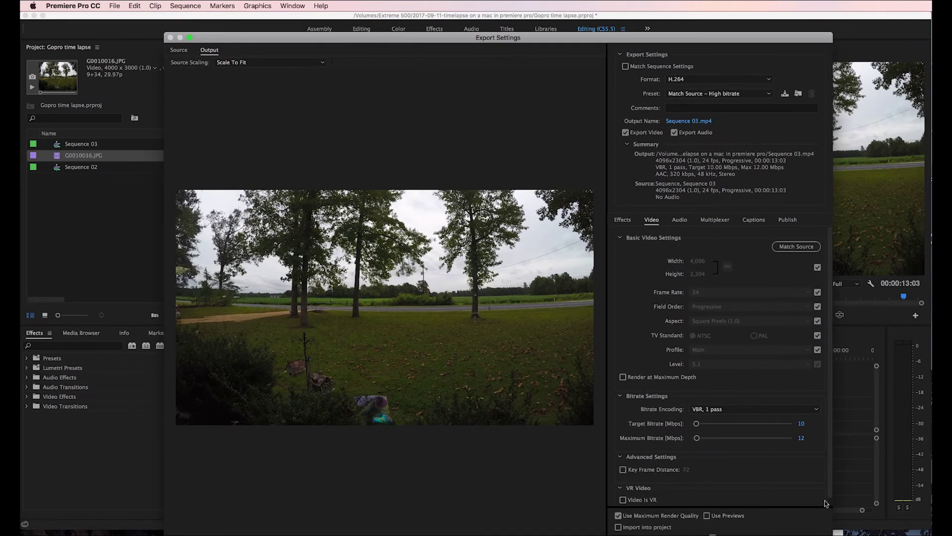
pyautogui.moveTo(833, 534); pyautogui.dragTo(782, 499)
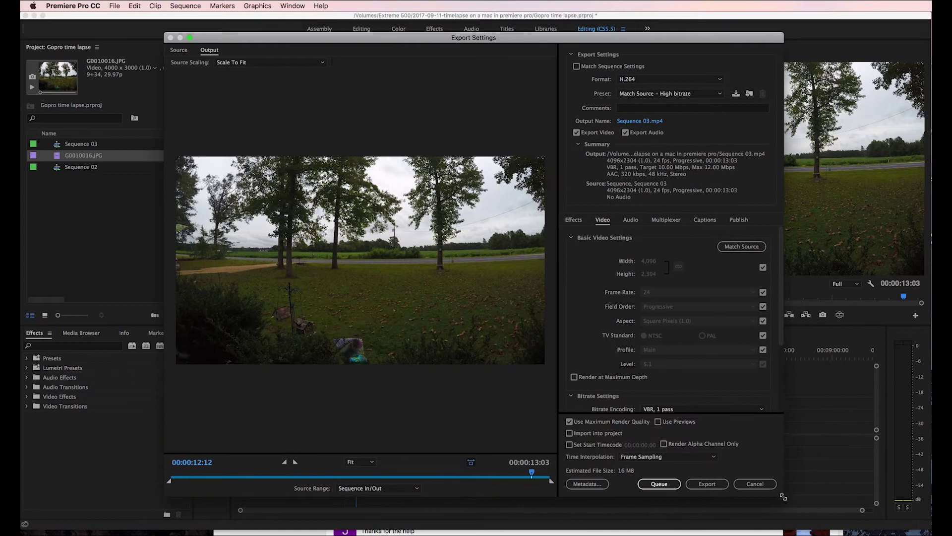
pyautogui.moveTo(782, 496); pyautogui.dragTo(784, 498)
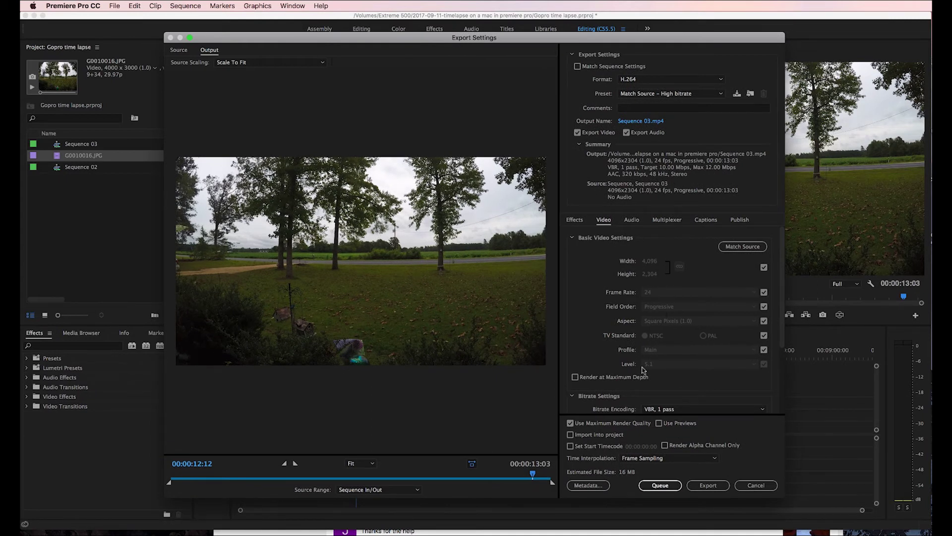
# Enable Render at Maximum Depth, set target bitrate 70 and maximum 80 Mbps, and export.
pyautogui.click(577, 378)
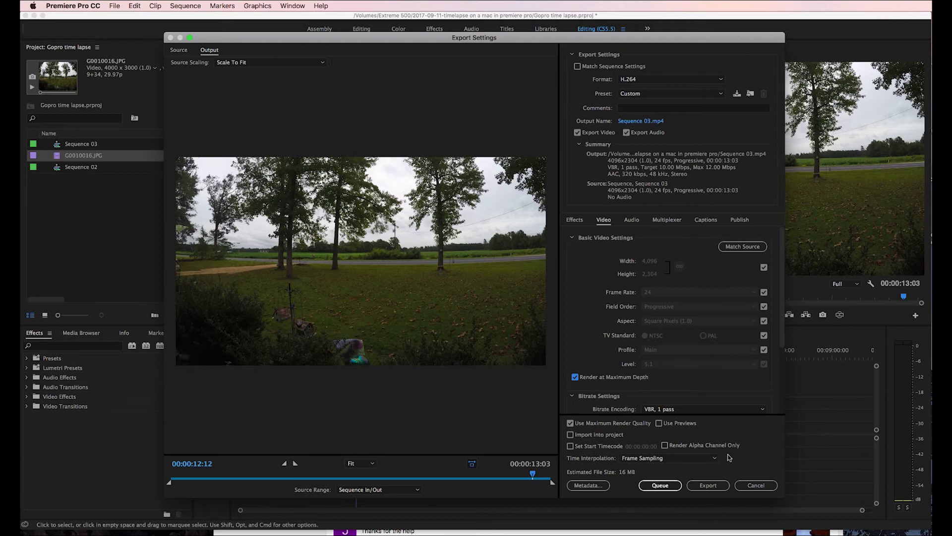
pyautogui.scroll(-5, 757, 391)
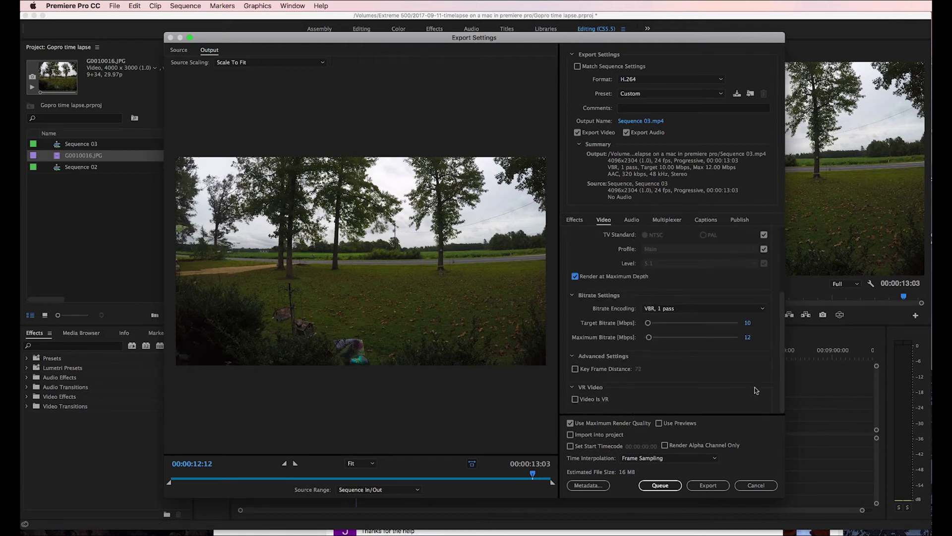
pyautogui.click(751, 323)
pyautogui.write('70')
pyautogui.press('Tab')
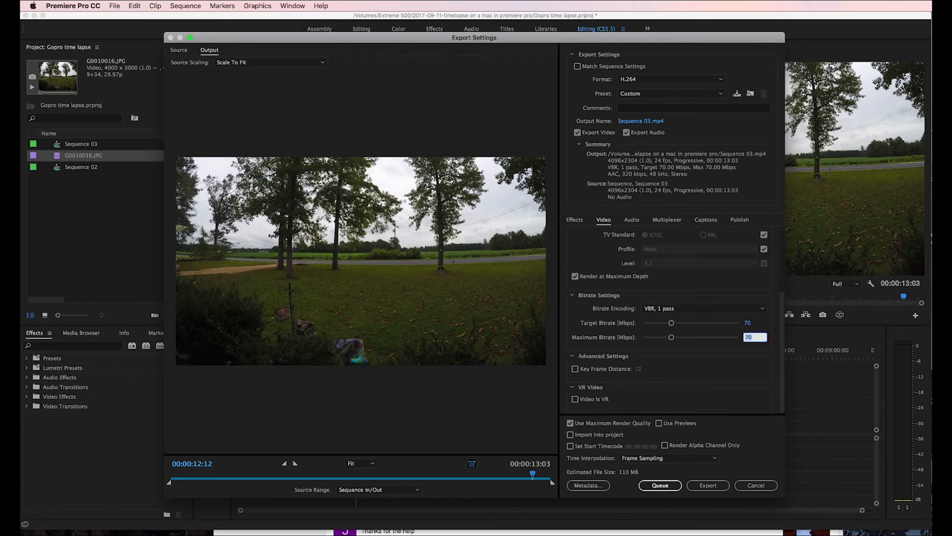
pyautogui.press('Tab')
pyautogui.click(706, 487)
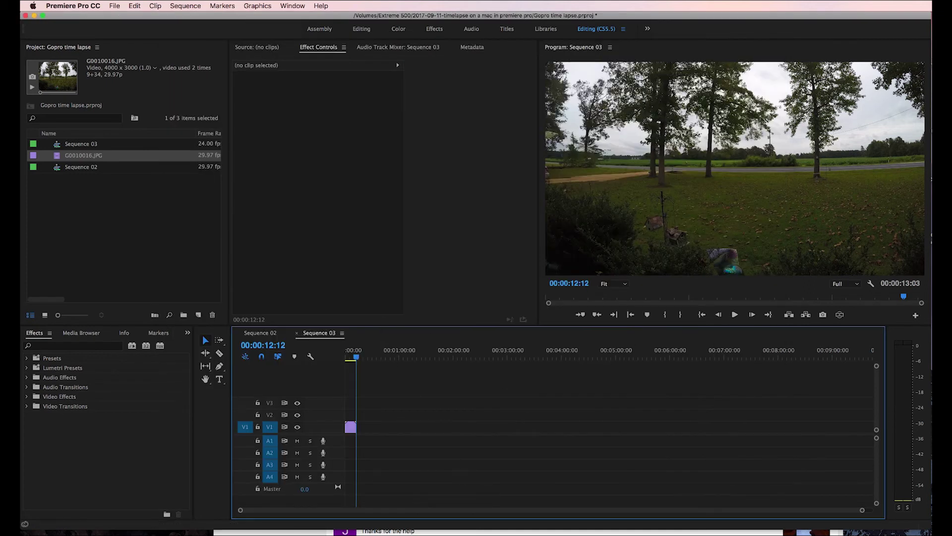
# Open the exported Sequence 03.mp4 from the project folder in Finder.
pyautogui.press('super+Tab')
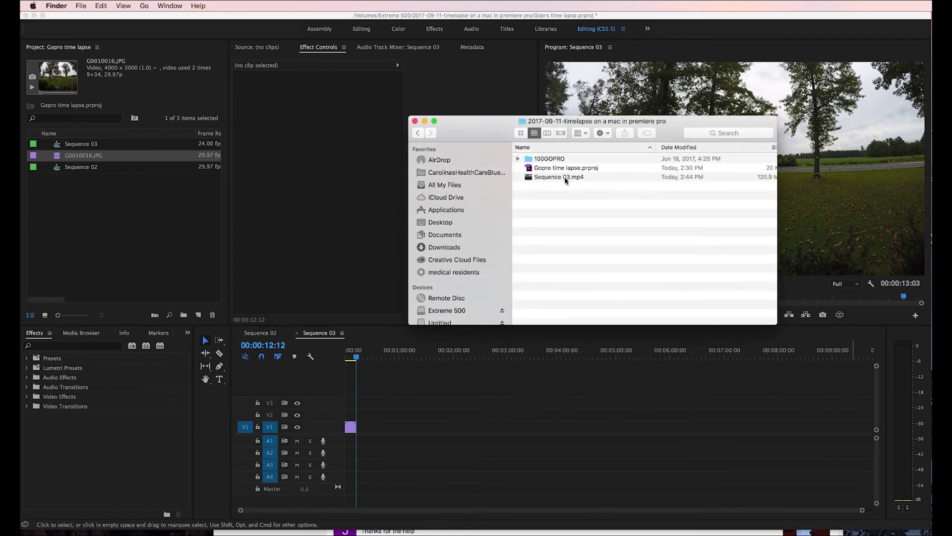
pyautogui.moveTo(499, 123); pyautogui.dragTo(436, 113)
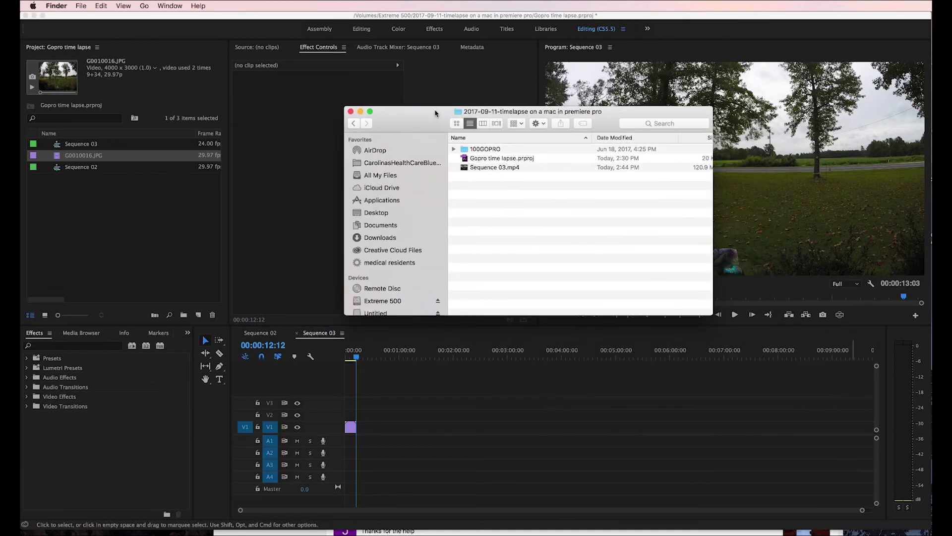
pyautogui.doubleClick(465, 168)
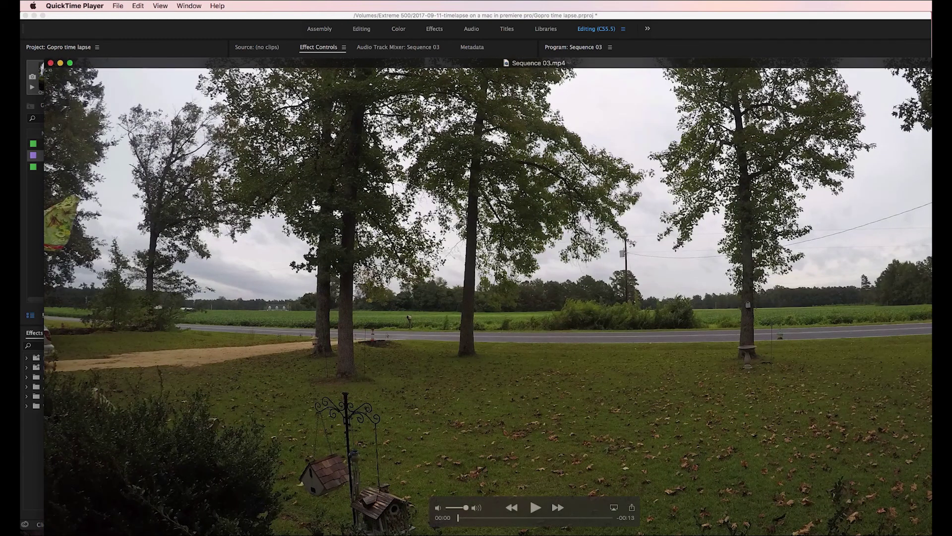
# Shrink the QuickTime window and play Sequence 03.mp4, pausing at 0:03.
pyautogui.press('super+minus')
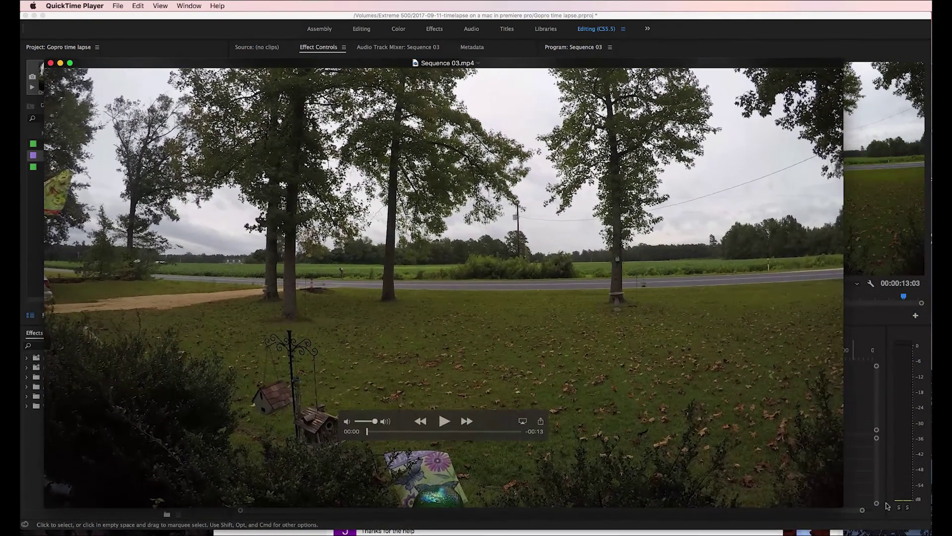
pyautogui.moveTo(556, 68); pyautogui.dragTo(583, 66)
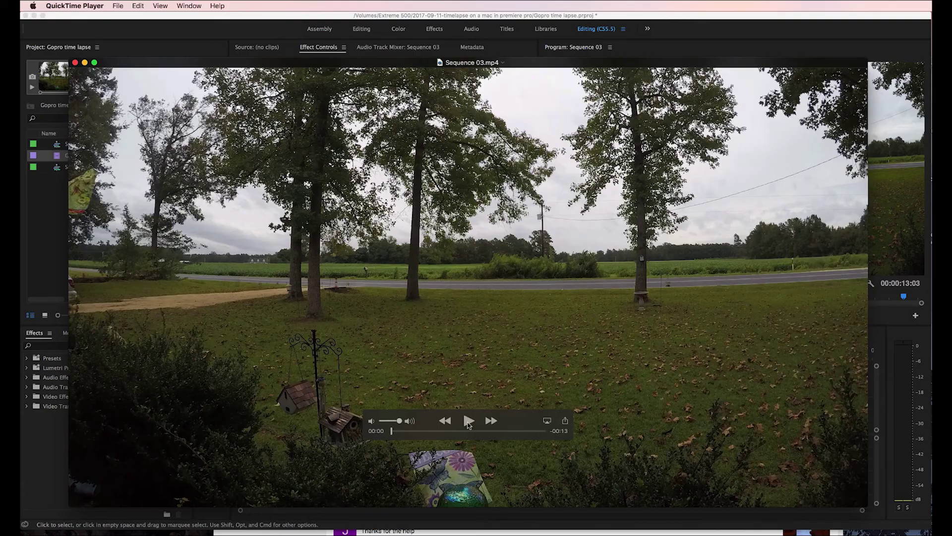
pyautogui.click(469, 422)
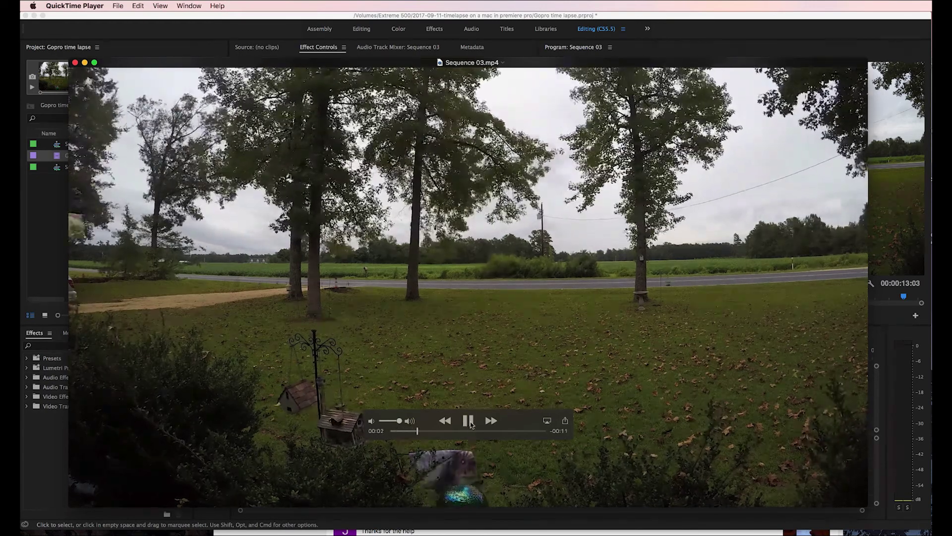
pyautogui.click(468, 425)
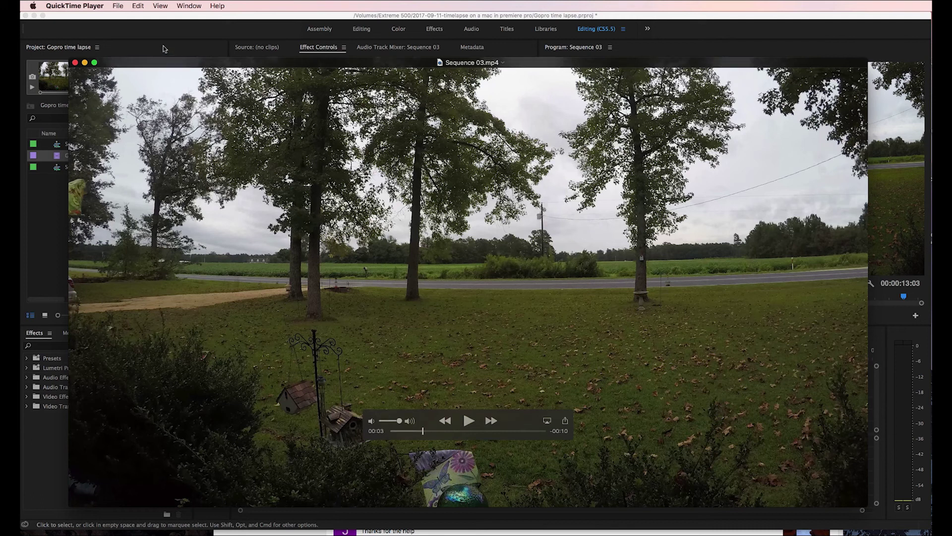
# Reposition and resize the QuickTime player window to reveal the project behind it.
pyautogui.moveTo(148, 66); pyautogui.dragTo(129, 48)
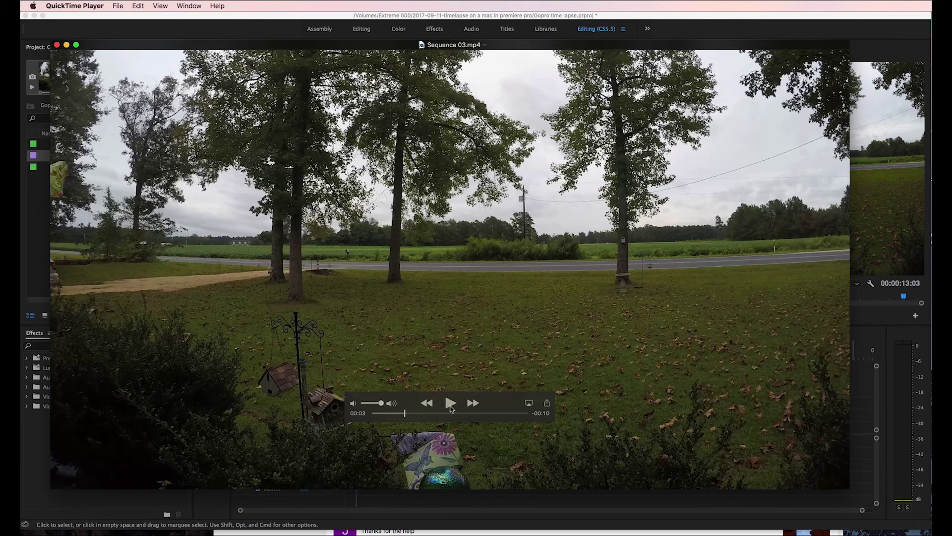
pyautogui.moveTo(849, 488); pyautogui.dragTo(913, 528)
pyautogui.moveTo(213, 48); pyautogui.dragTo(192, 26)
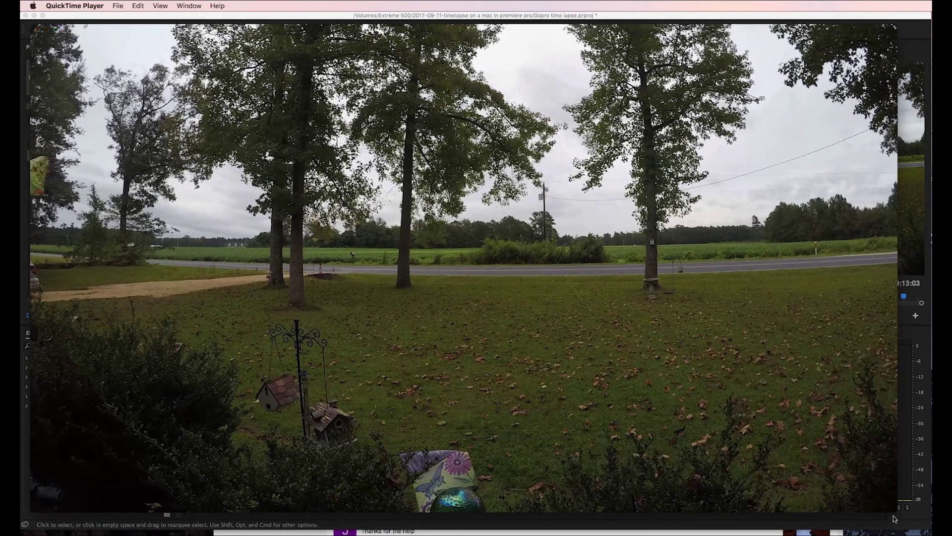
pyautogui.moveTo(895, 518); pyautogui.dragTo(808, 468)
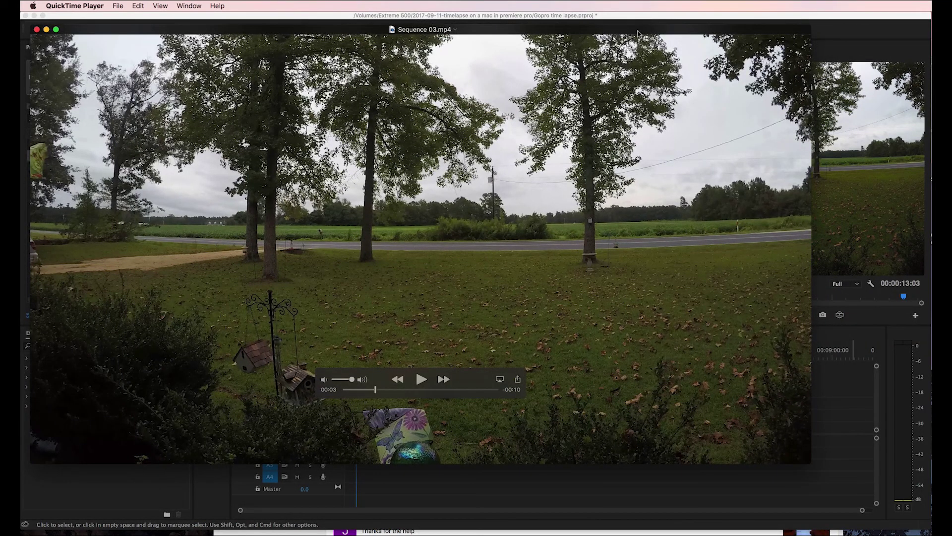
pyautogui.moveTo(637, 33); pyautogui.dragTo(663, 30)
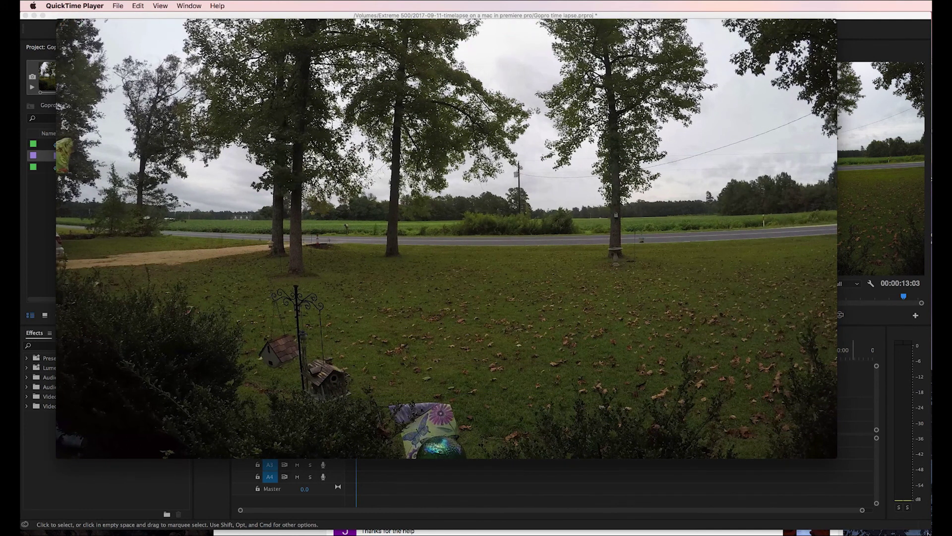
pyautogui.moveTo(80, 20)
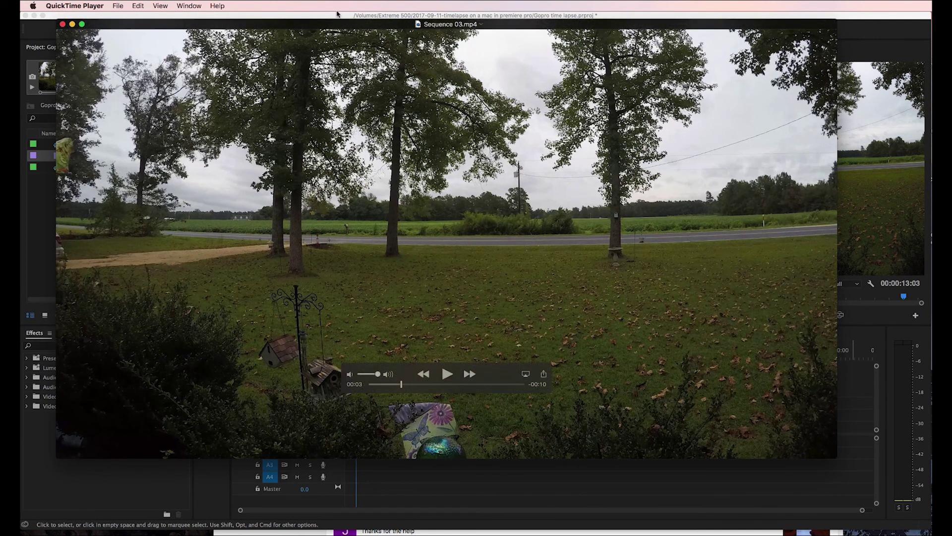